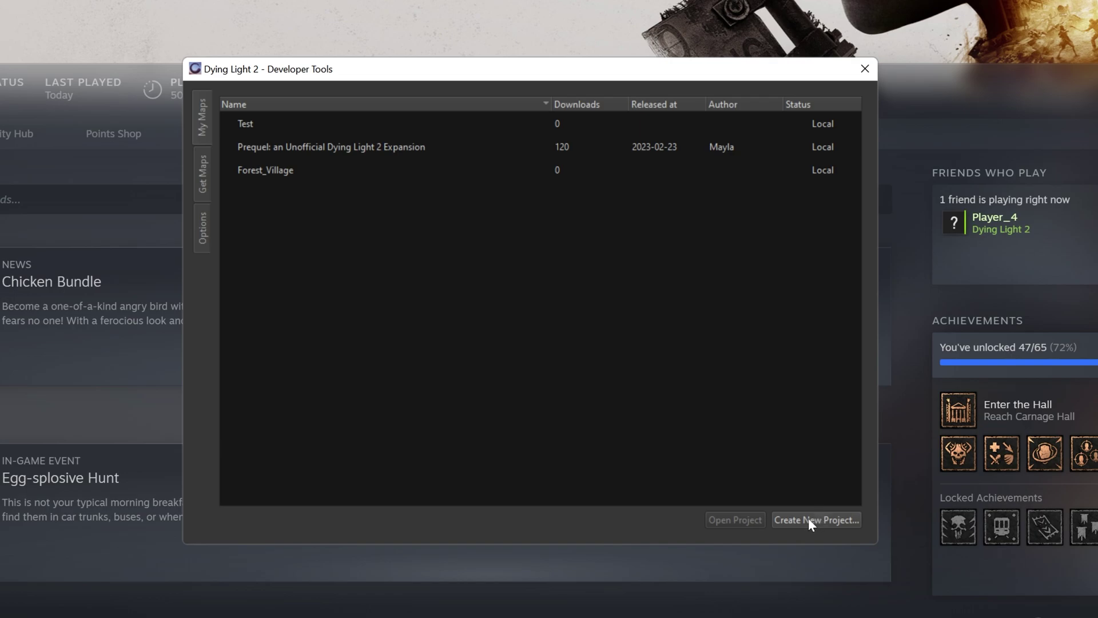
Step: Create a new project named Tutorial that uses the example map
{"action": "left_click", "coordinate": [808, 518]}
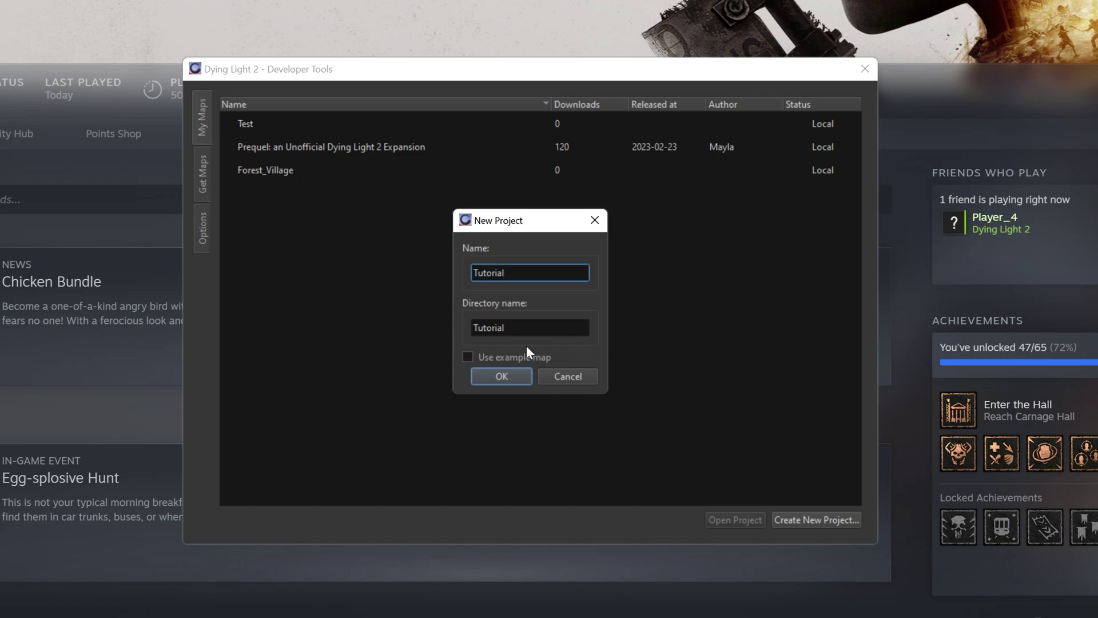
{"action": "left_click", "coordinate": [499, 358]}
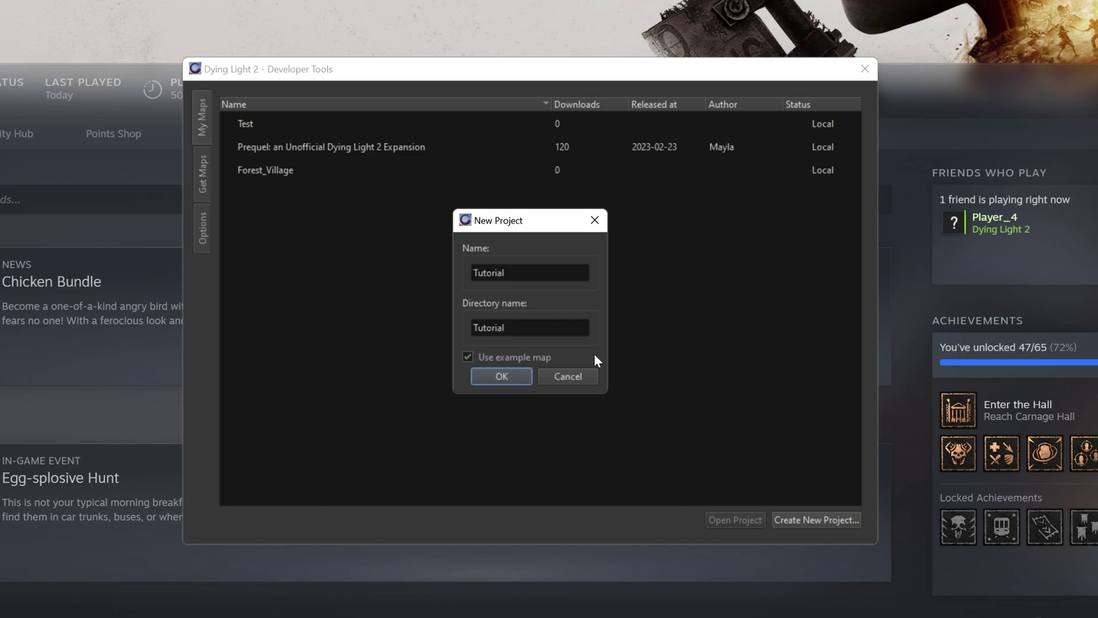
{"action": "left_click", "coordinate": [507, 377]}
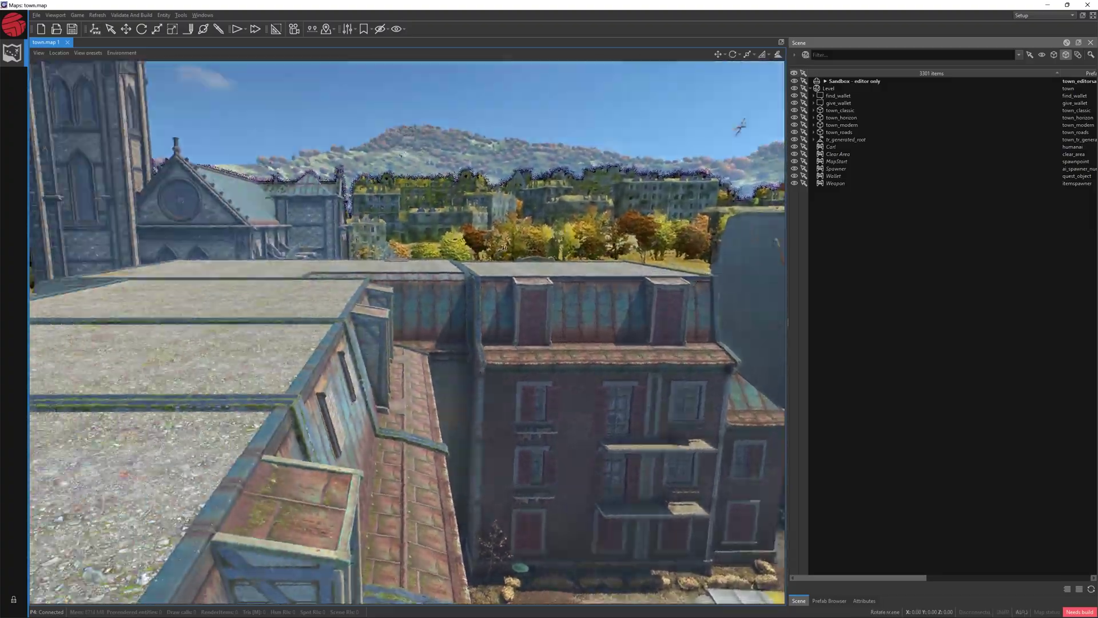
Step: Fly the camera around the town map to examine the courtyard, its parked vehicles and the surrounding buildings
{"action": "middle_click_drag", "start_coordinate": [497, 257], "coordinate": [503, 247]}
{"action": "right_click_drag", "start_coordinate": [504, 247], "coordinate": [504, 248]}
{"action": "middle_click_drag", "start_coordinate": [504, 247], "coordinate": [504, 247]}
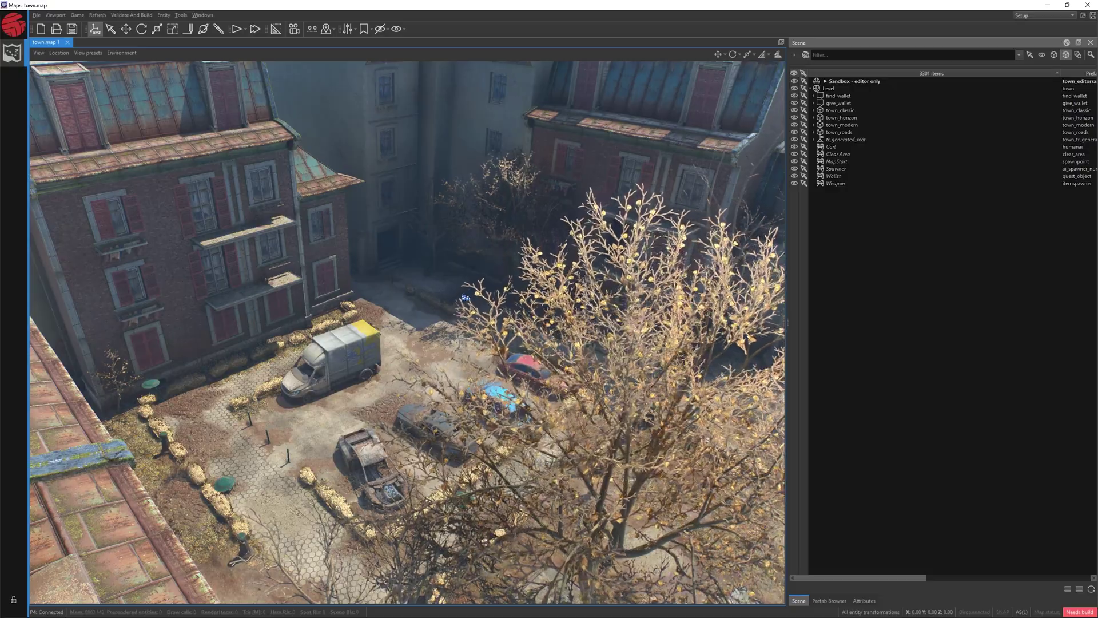
{"action": "scroll", "coordinate": [453, 304], "scroll_direction": "up", "scroll_amount": 5}
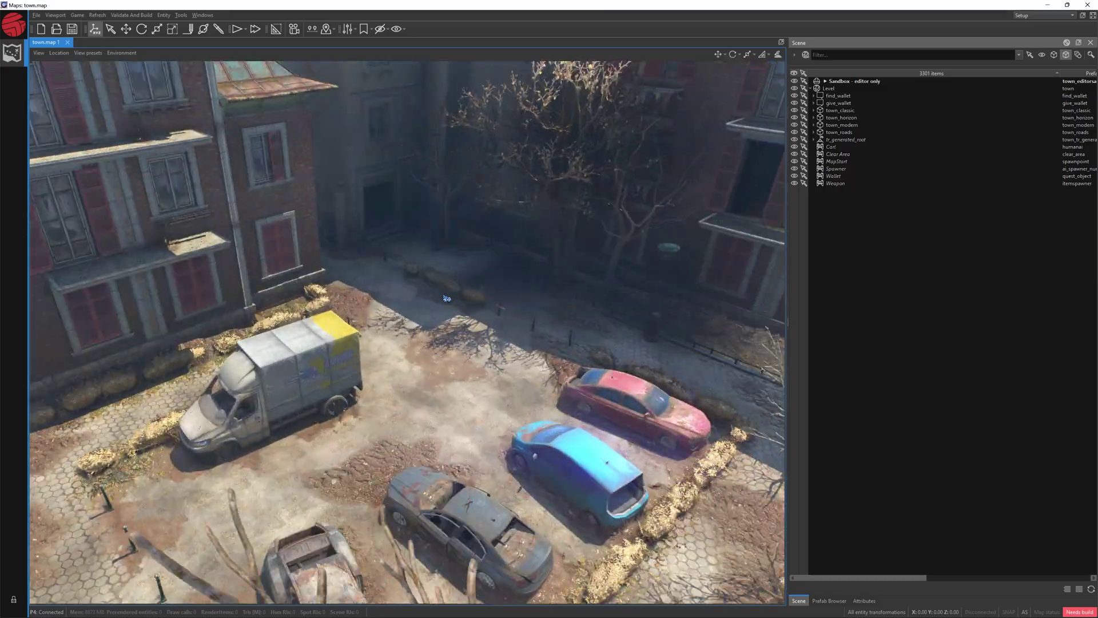
{"action": "middle_click_drag", "start_coordinate": [444, 296], "coordinate": [500, 333]}
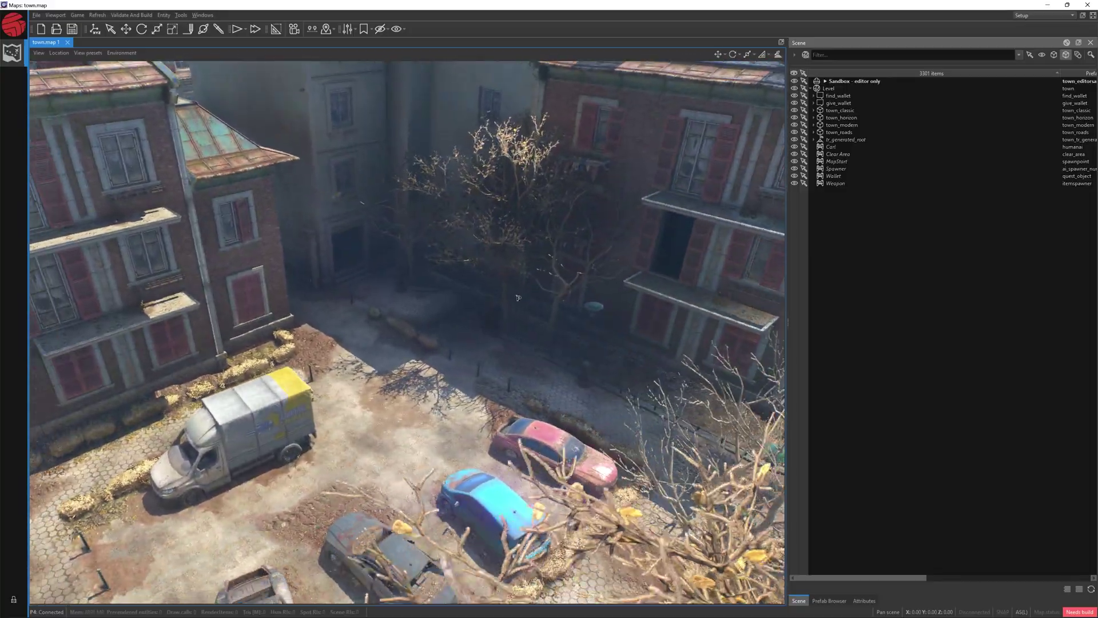
{"action": "middle_click_drag", "start_coordinate": [517, 296], "coordinate": [520, 293]}
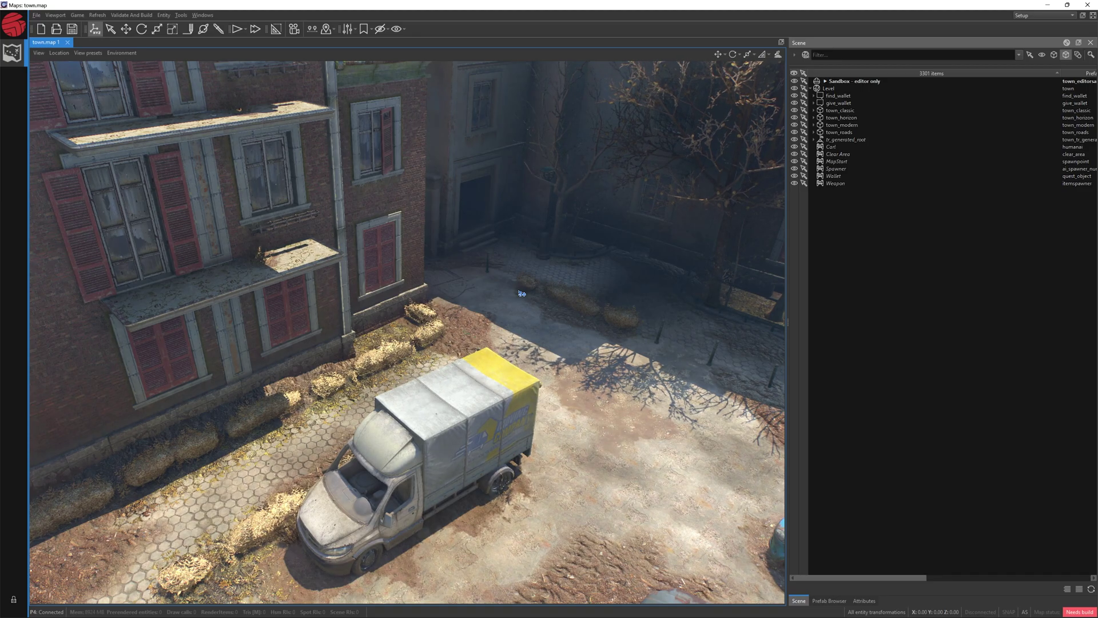
{"action": "key", "text": "d"}
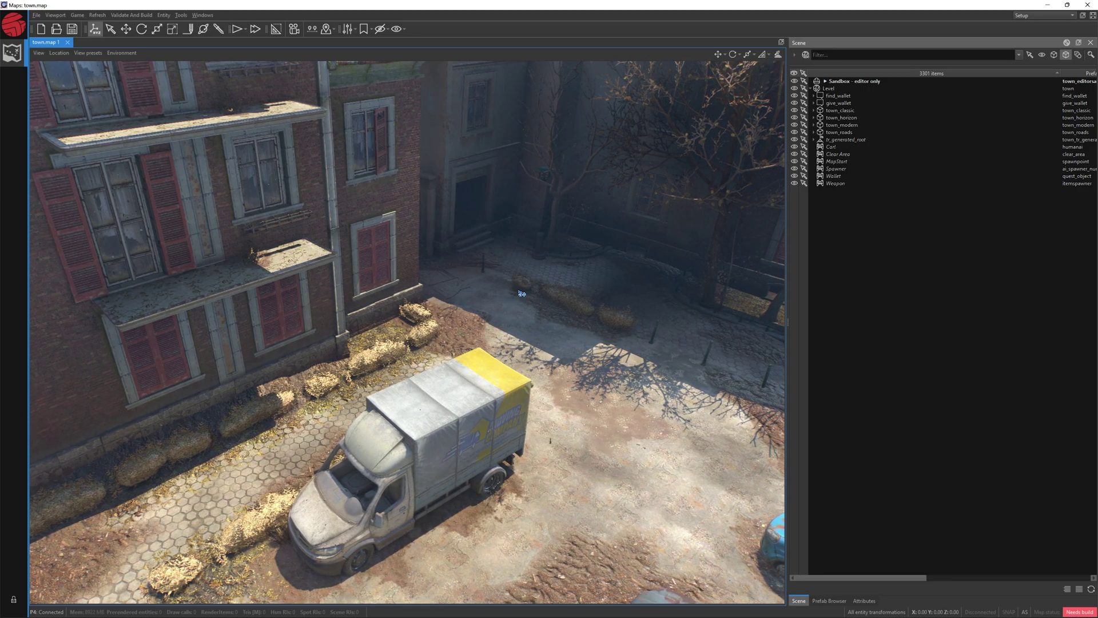
{"action": "right_click_drag", "start_coordinate": [521, 293], "coordinate": [433, 389]}
{"action": "key", "text": "s"}
{"action": "key", "text": "e"}
{"action": "key", "text": "w"}
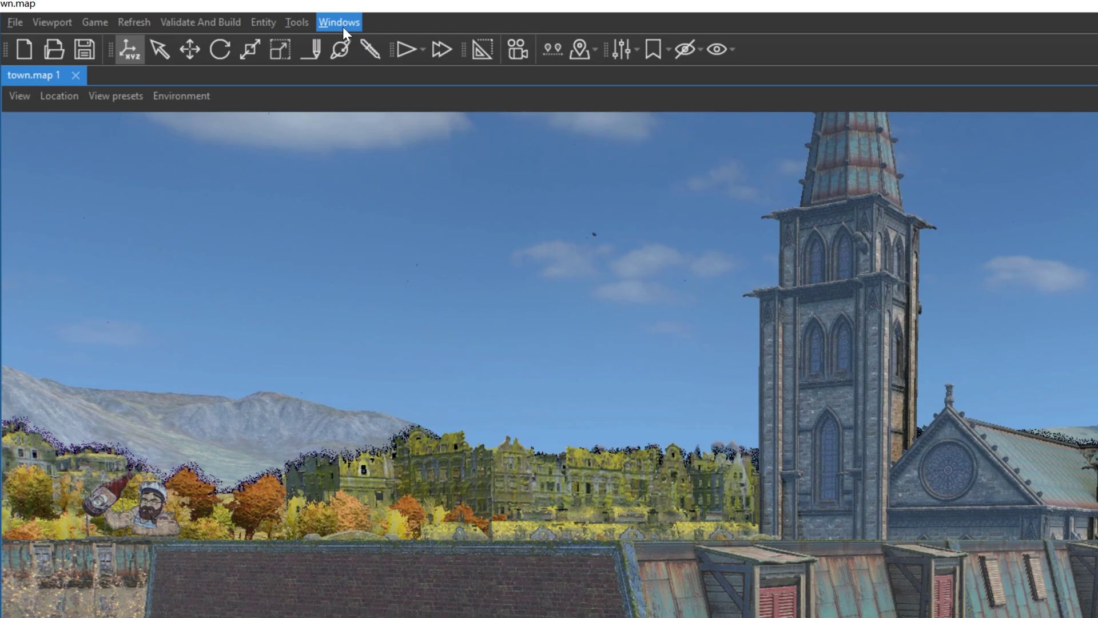
{"action": "left_click", "coordinate": [203, 15]}
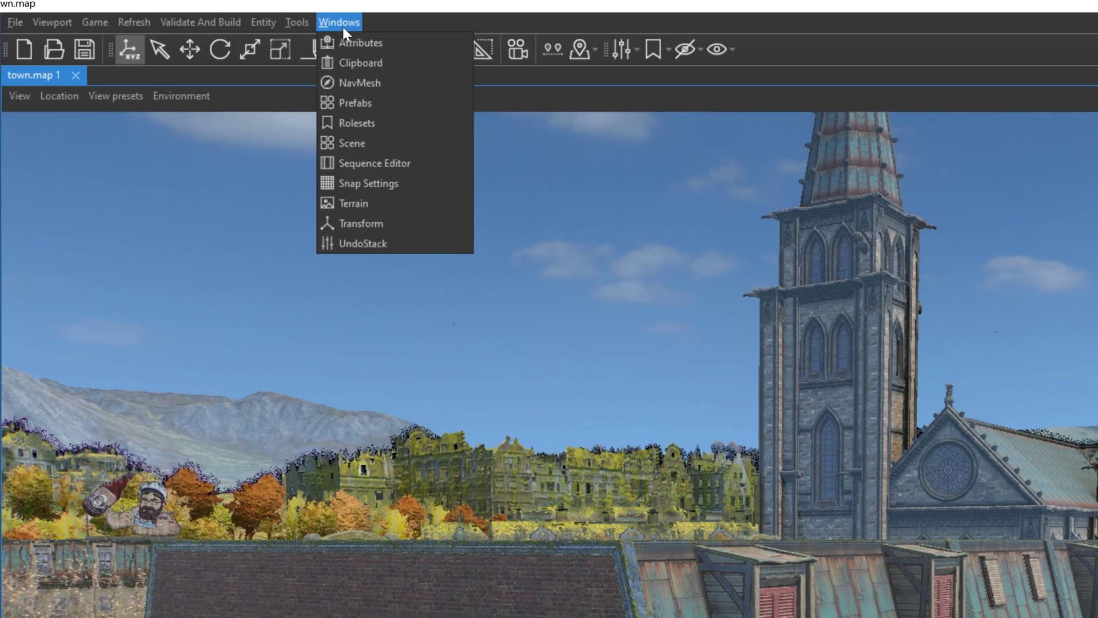
{"action": "left_click", "coordinate": [342, 22]}
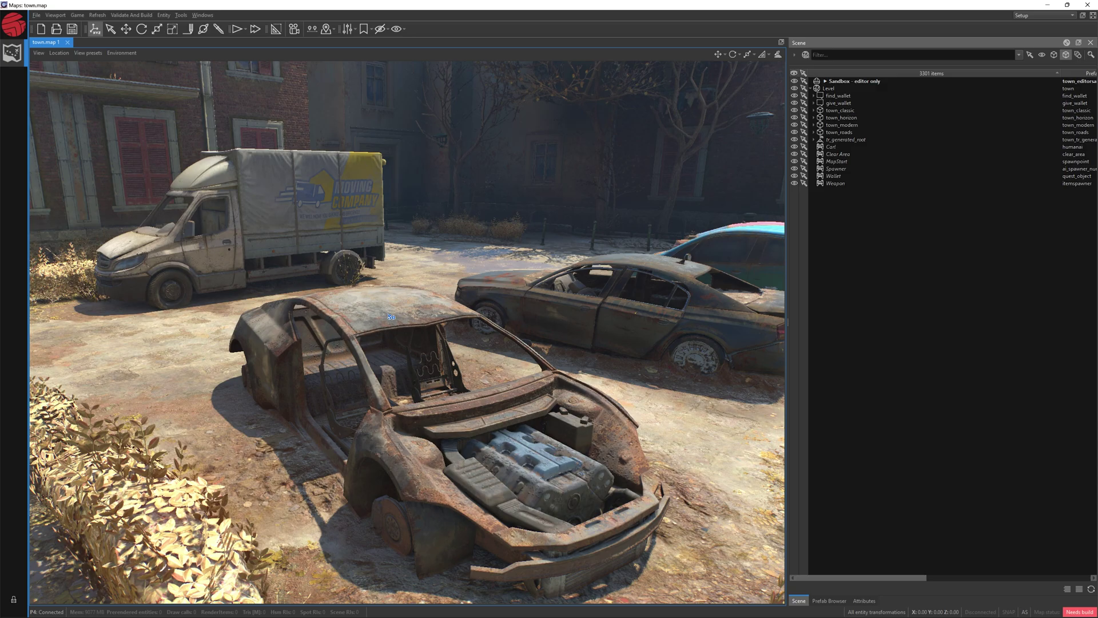
Step: Hide the rusted car wreck in the courtyard foreground and unhide it again
{"action": "left_click", "coordinate": [385, 320]}
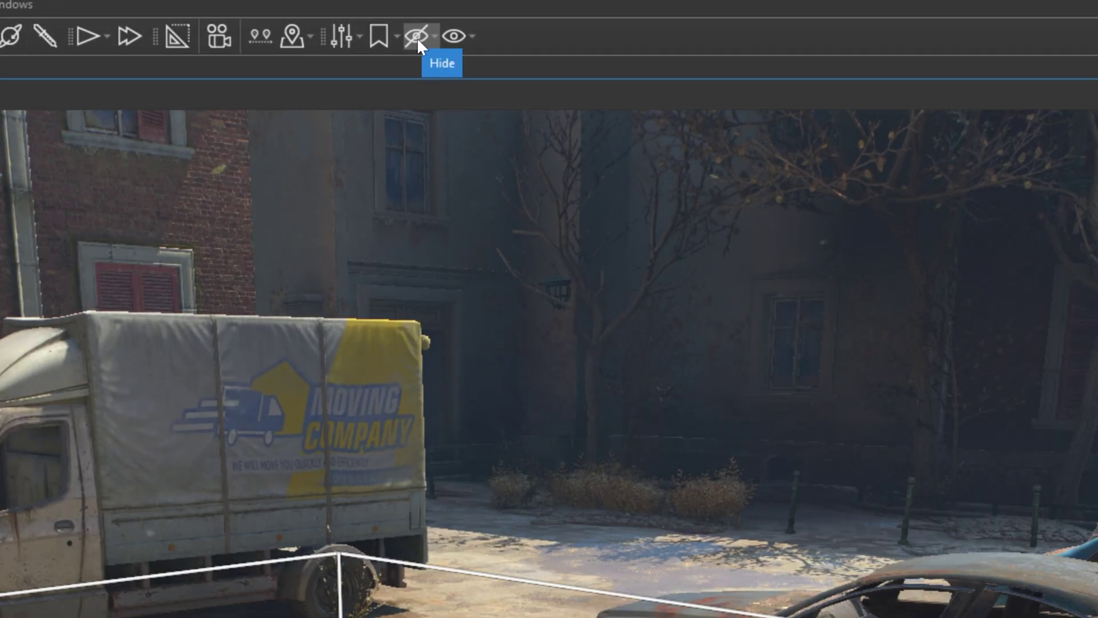
{"action": "left_click", "coordinate": [380, 29]}
{"action": "left_click", "coordinate": [409, 36]}
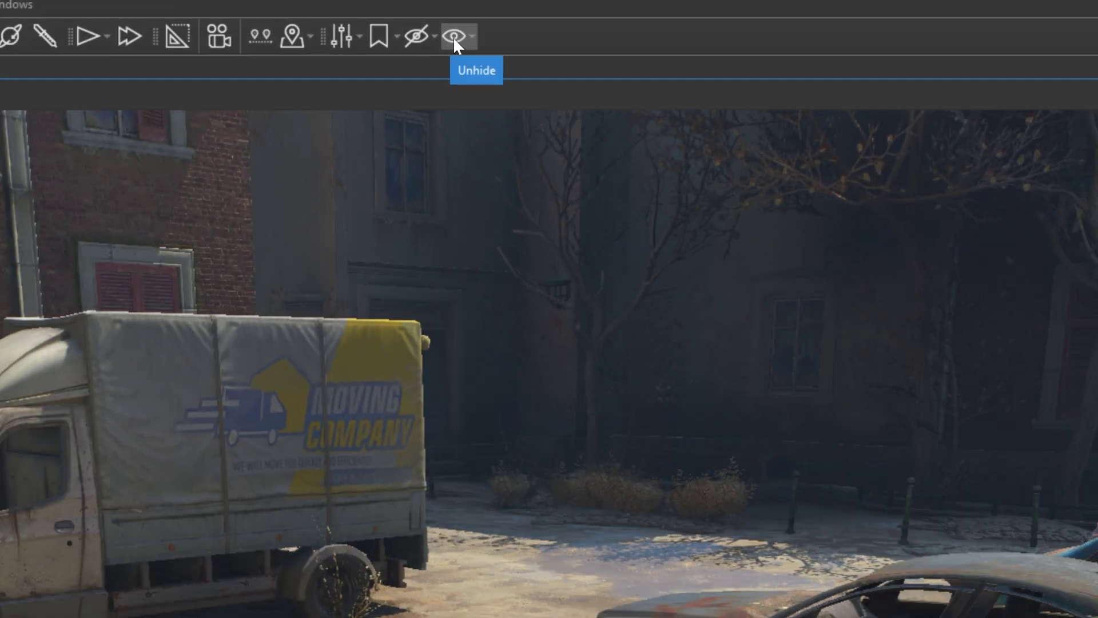
{"action": "left_click", "coordinate": [453, 37]}
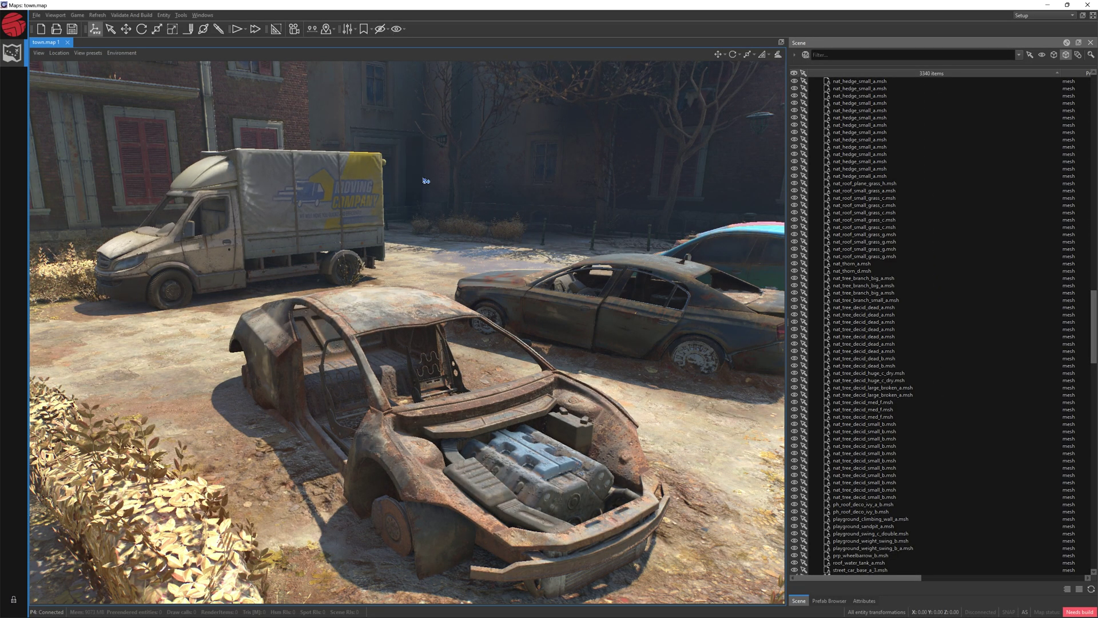
Step: Isolate the rusted car wreck by hiding all unselected entities, and restore the scene by unhiding all entities
{"action": "left_click", "coordinate": [391, 303]}
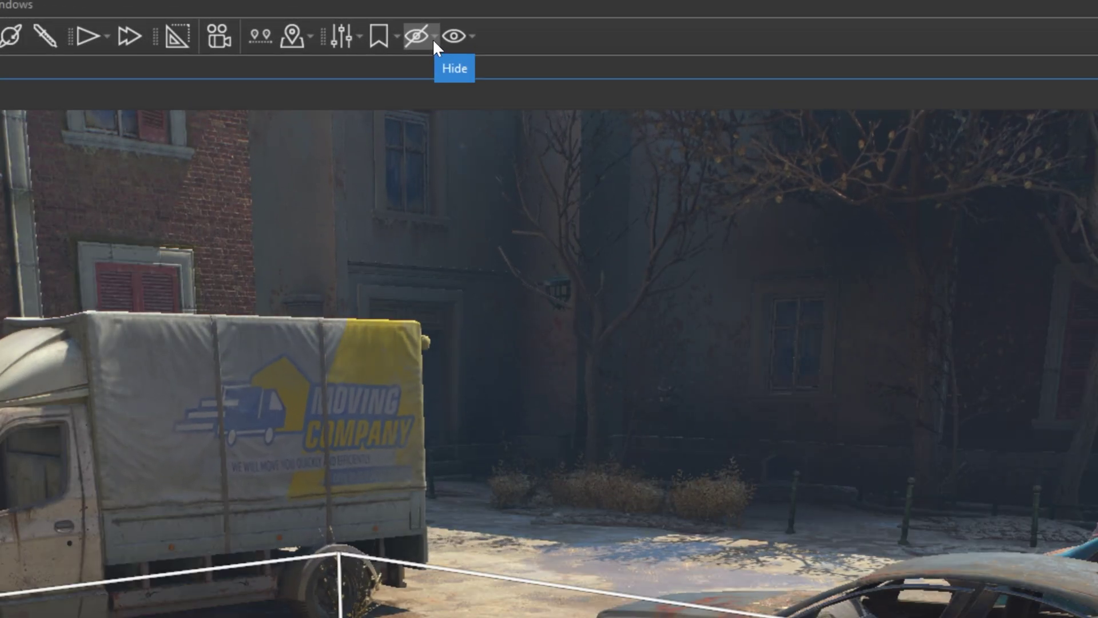
{"action": "left_click", "coordinate": [433, 36]}
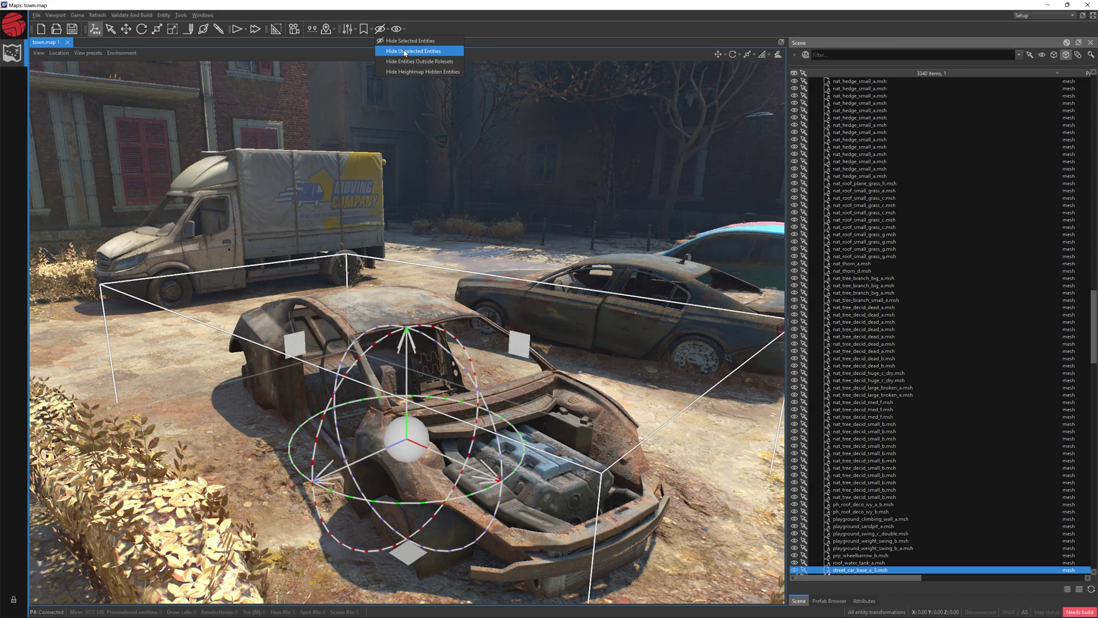
{"action": "left_click", "coordinate": [401, 53]}
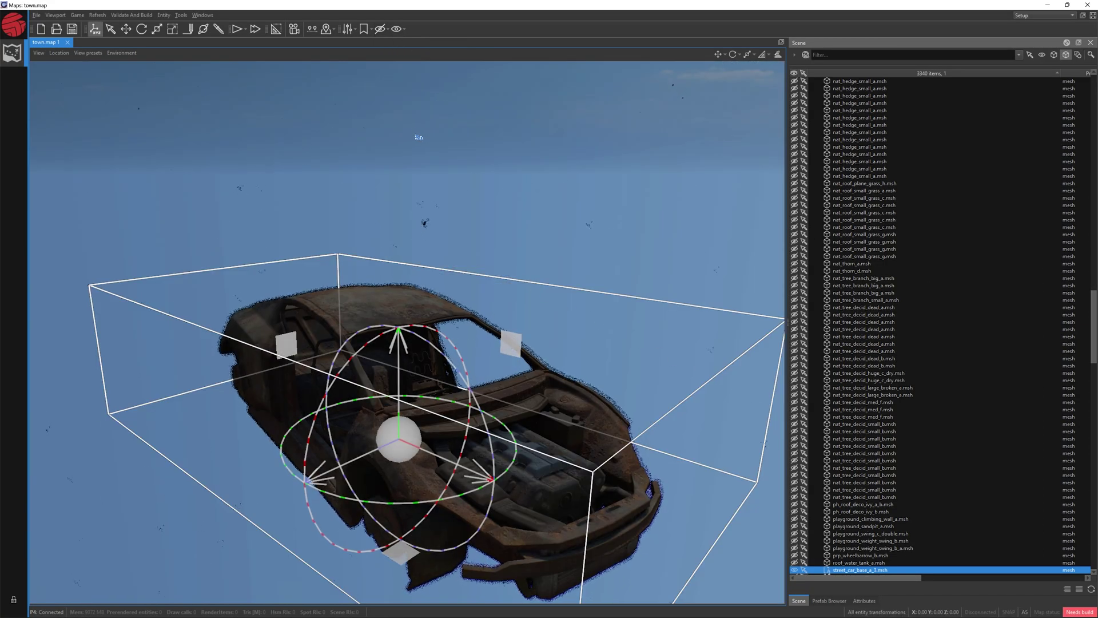
{"action": "left_click", "coordinate": [397, 29]}
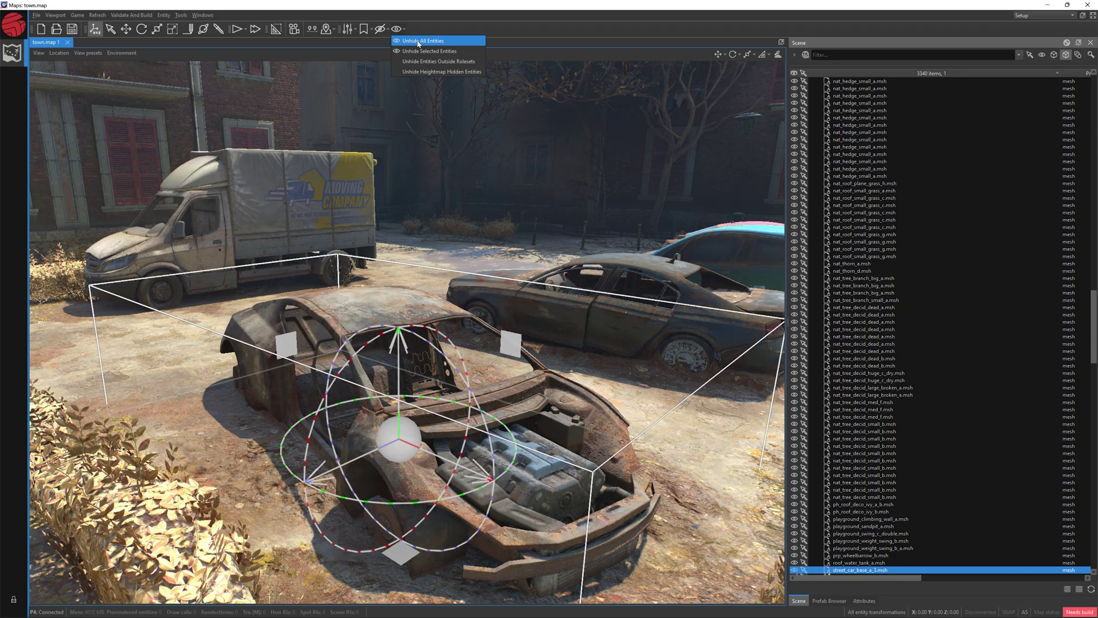
{"action": "left_click", "coordinate": [418, 42]}
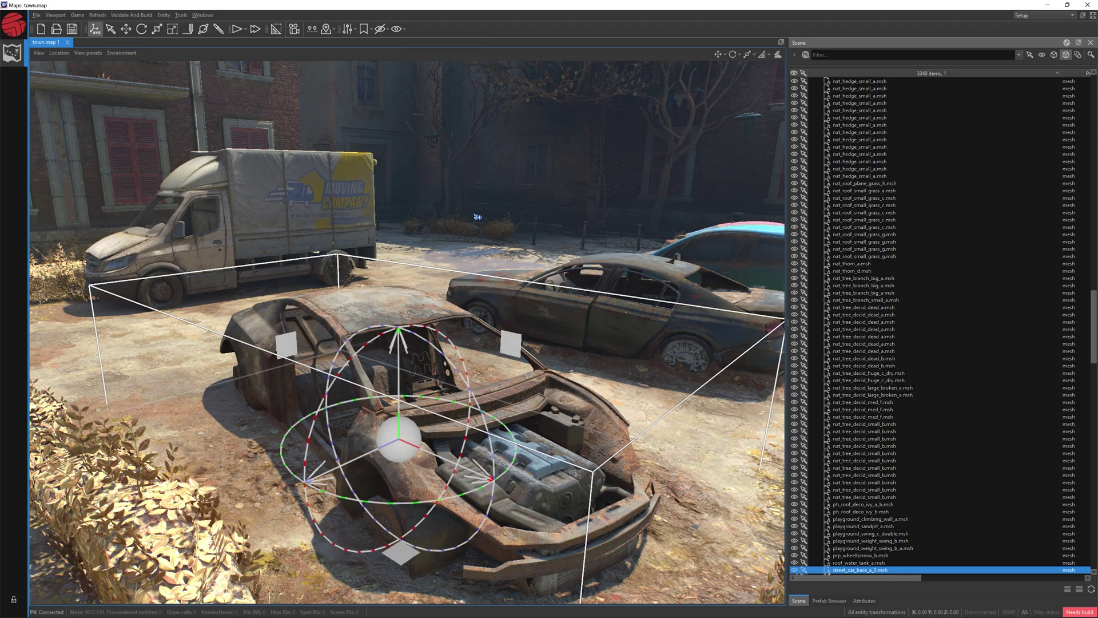
{"action": "key", "text": "Escape"}
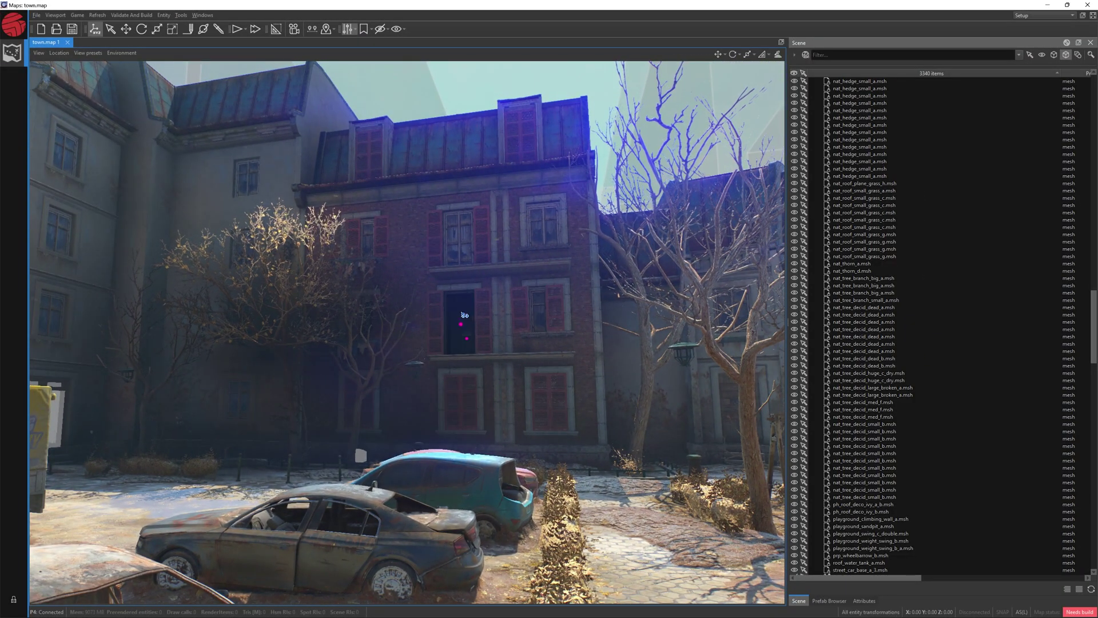
Step: Set the Boxes helpers to invisible and switch them back to visible
{"action": "right_click_drag", "start_coordinate": [483, 331], "coordinate": [510, 355]}
{"action": "middle_click_drag", "start_coordinate": [510, 355], "coordinate": [474, 343]}
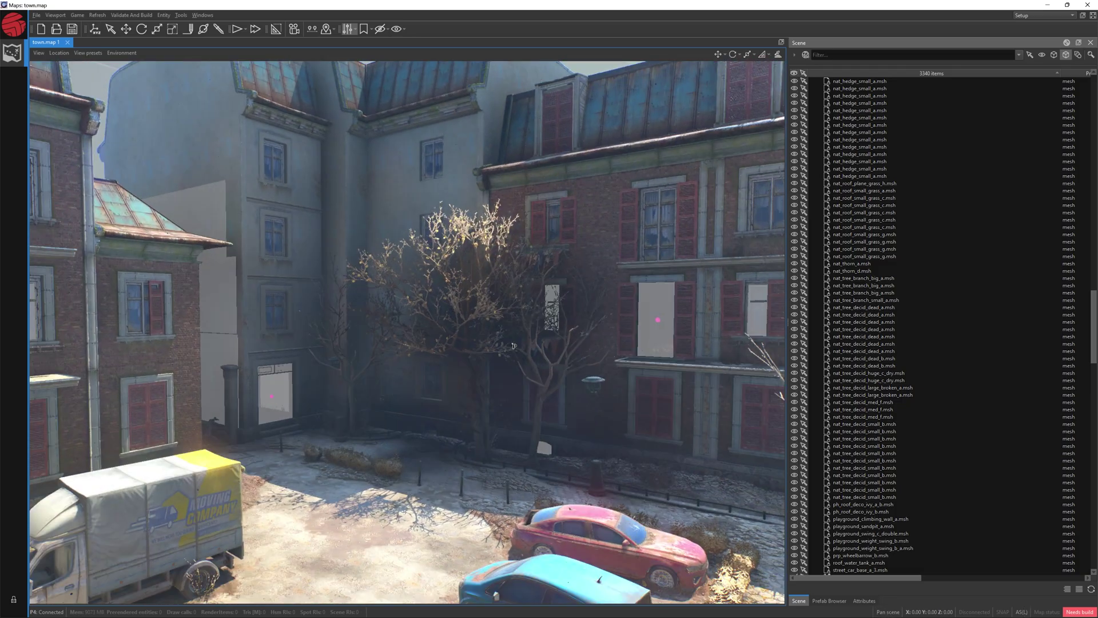
{"action": "right_click_drag", "start_coordinate": [474, 343], "coordinate": [521, 341]}
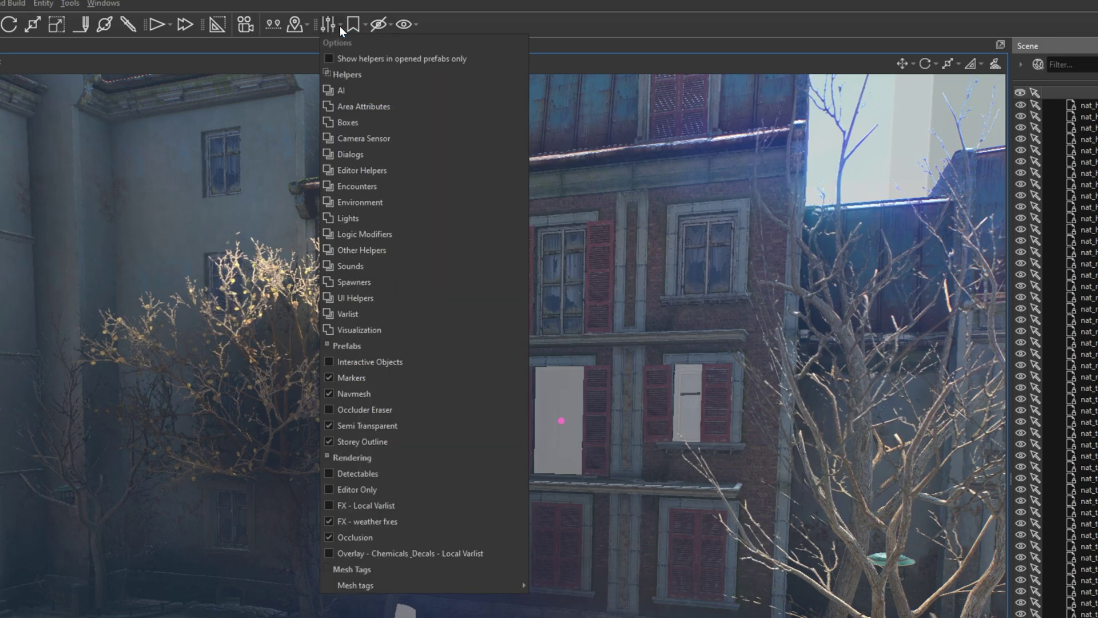
{"action": "left_click", "coordinate": [338, 26]}
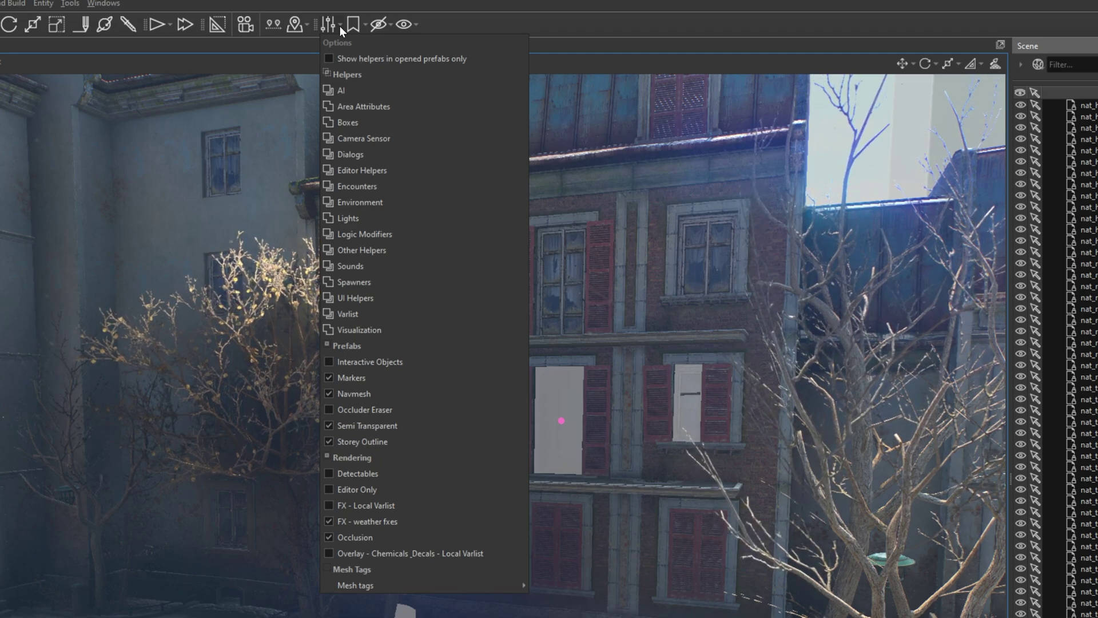
{"action": "left_click", "coordinate": [328, 122]}
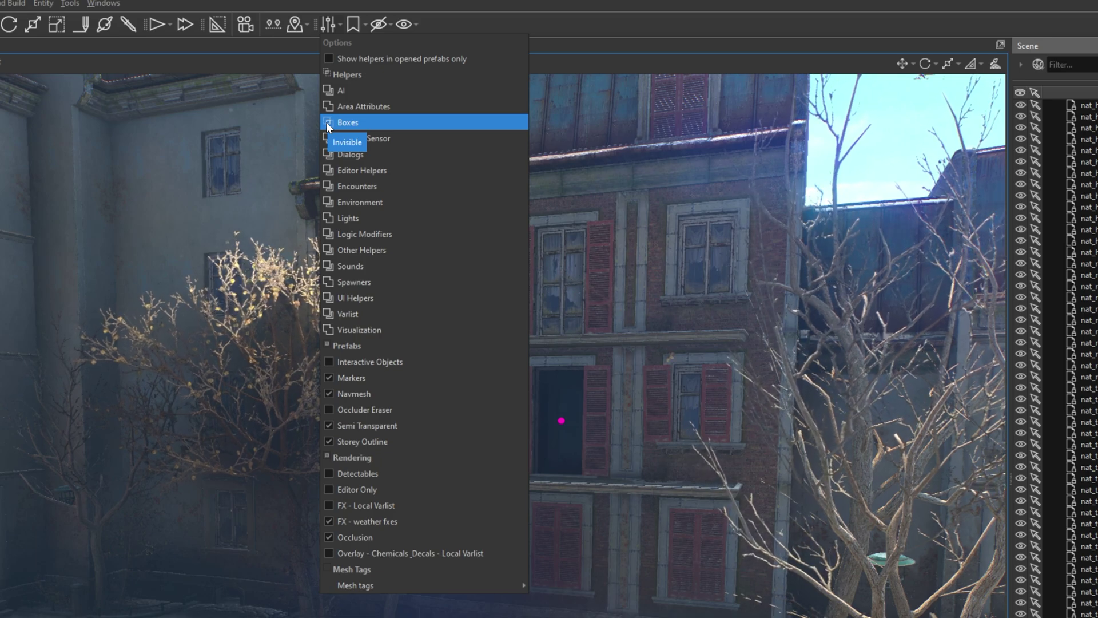
{"action": "left_click", "coordinate": [326, 122]}
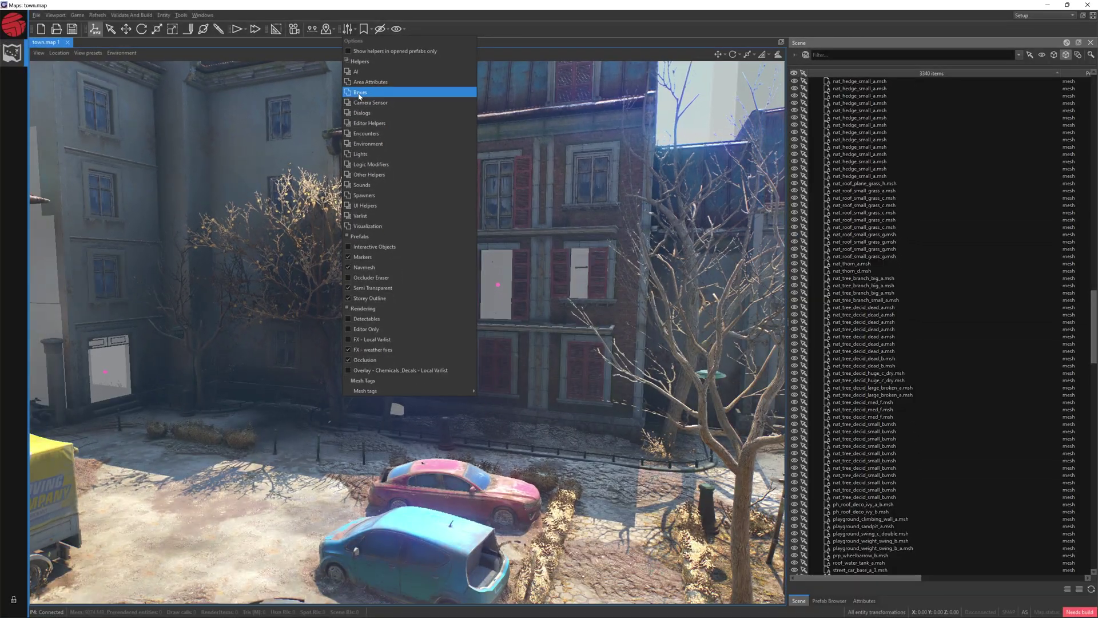
{"action": "left_click", "coordinate": [195, 411]}
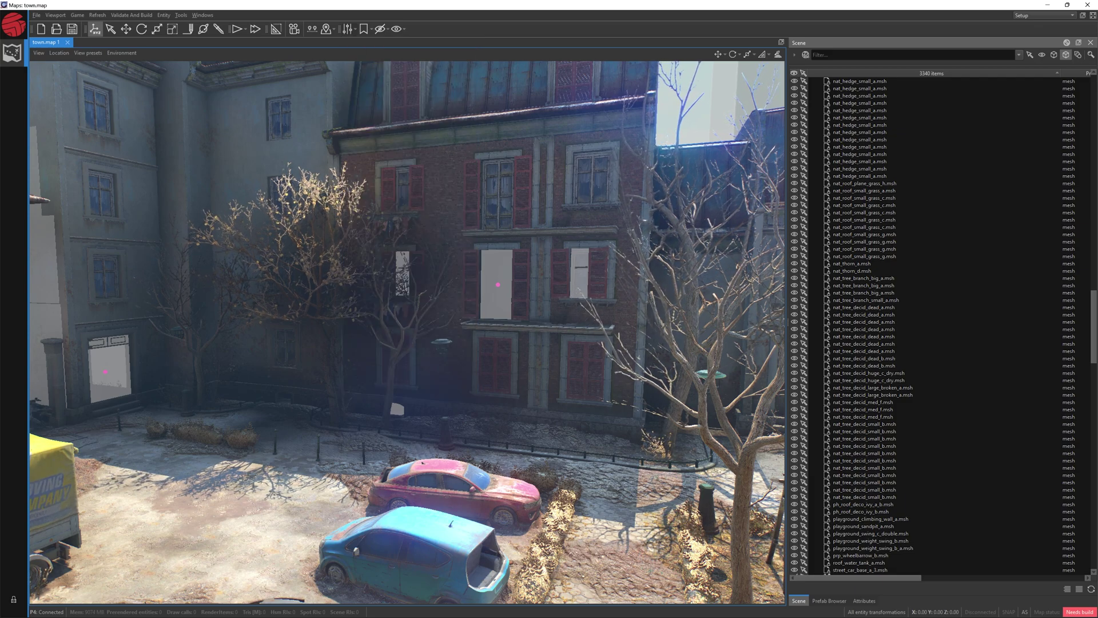
Step: Turn off the FX - weather fxes rendering option for the viewport
{"action": "right_click_drag", "start_coordinate": [627, 240], "coordinate": [397, 364]}
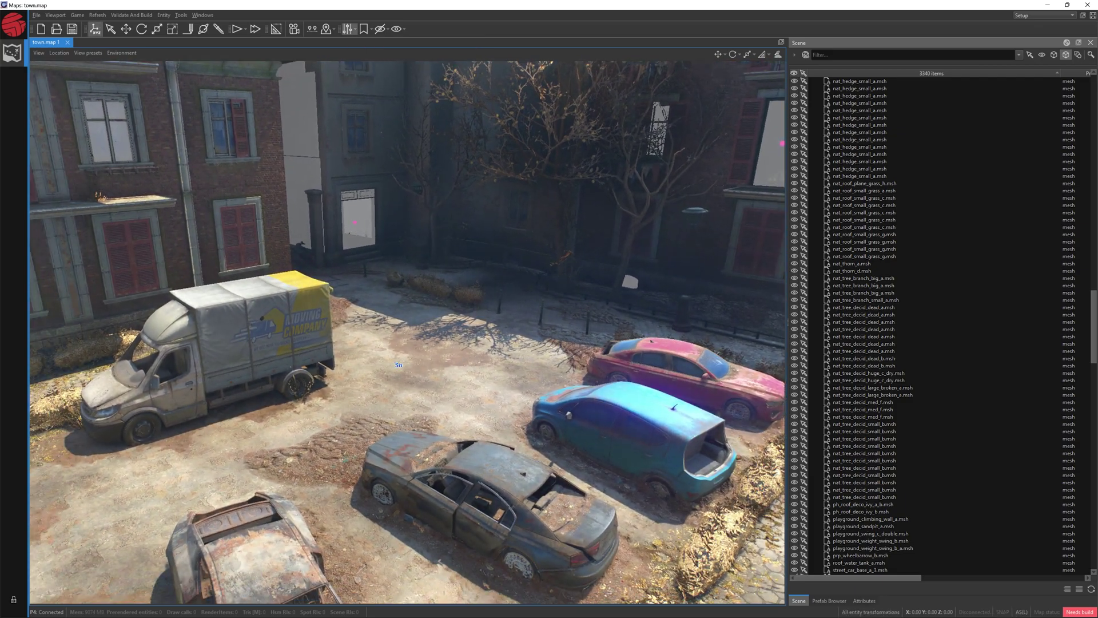
{"action": "scroll", "coordinate": [399, 364], "scroll_direction": "up", "scroll_amount": 3}
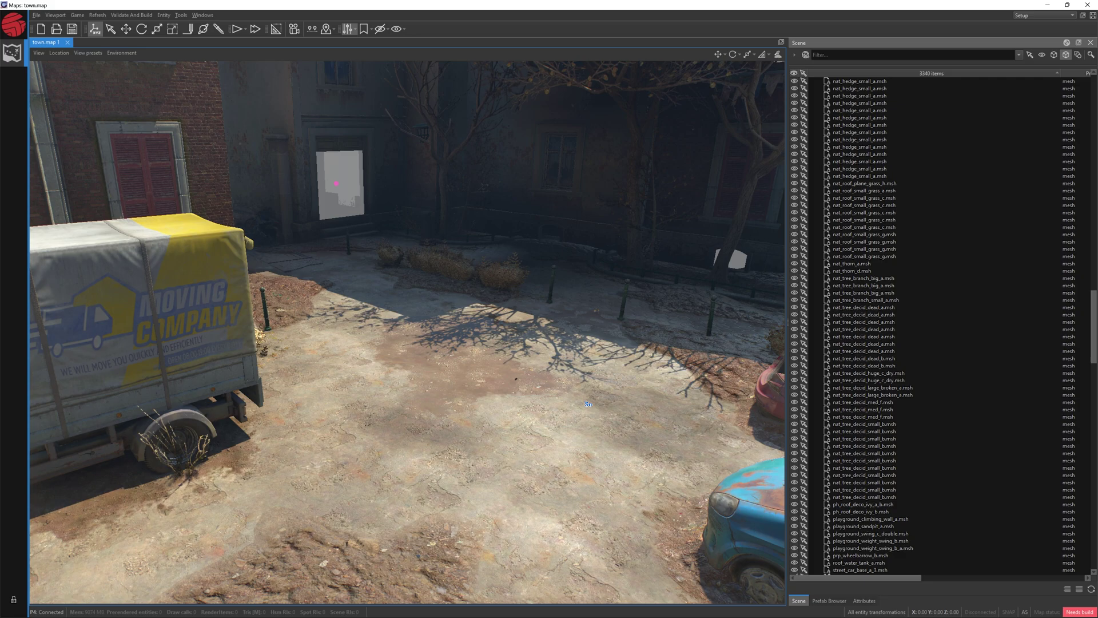
{"action": "scroll", "coordinate": [459, 317], "scroll_direction": "down", "scroll_amount": 3}
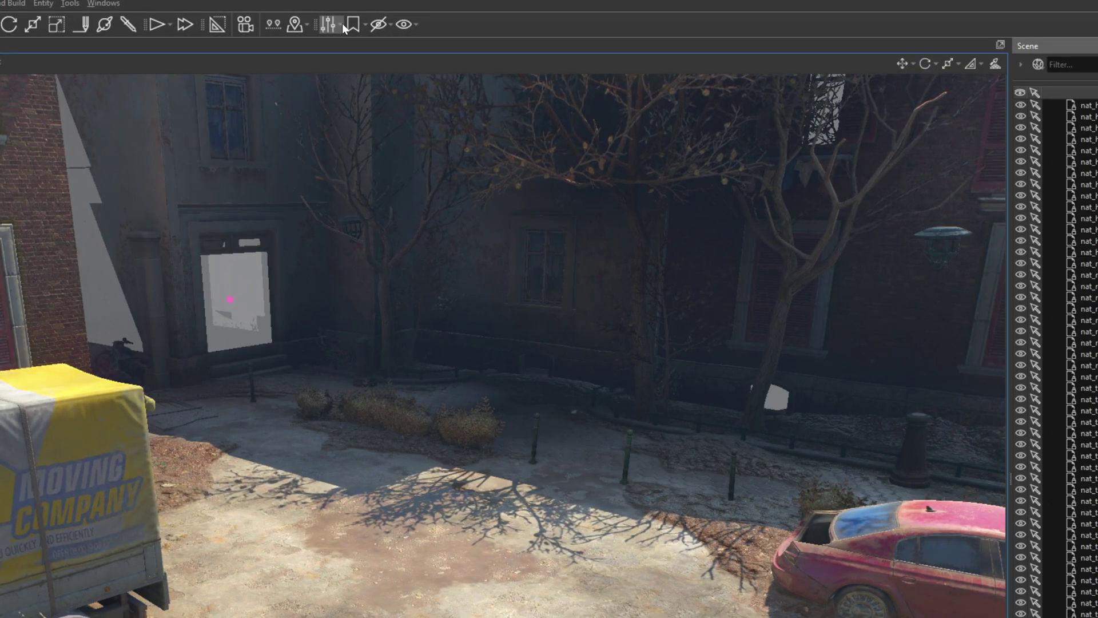
{"action": "left_click", "coordinate": [342, 25]}
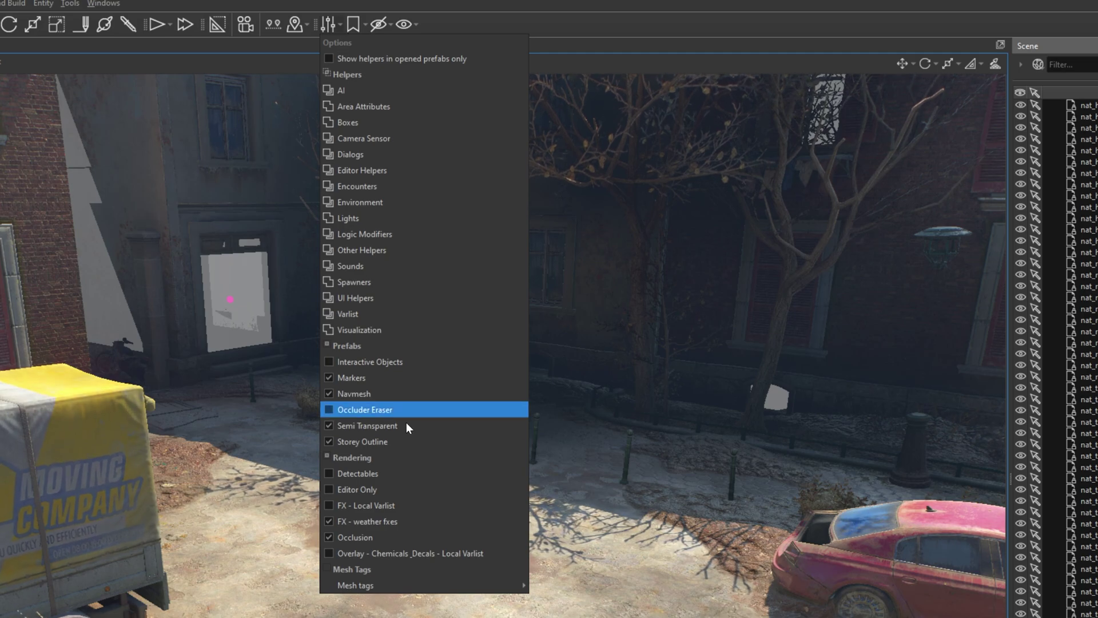
{"action": "left_click", "coordinate": [378, 519]}
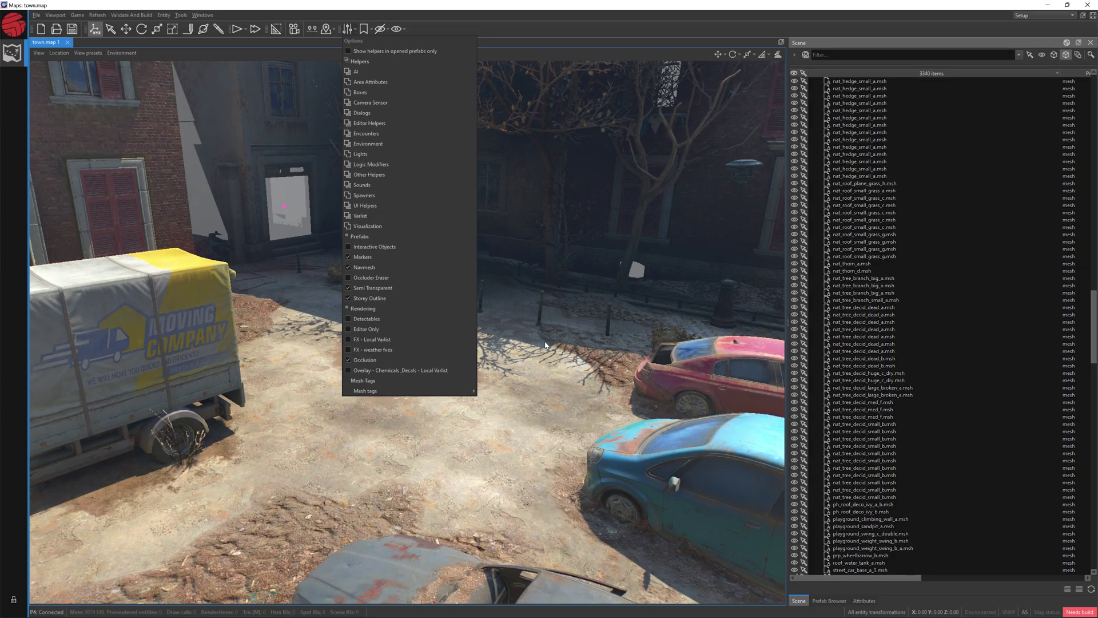
{"action": "right_click_drag", "start_coordinate": [545, 344], "coordinate": [547, 344]}
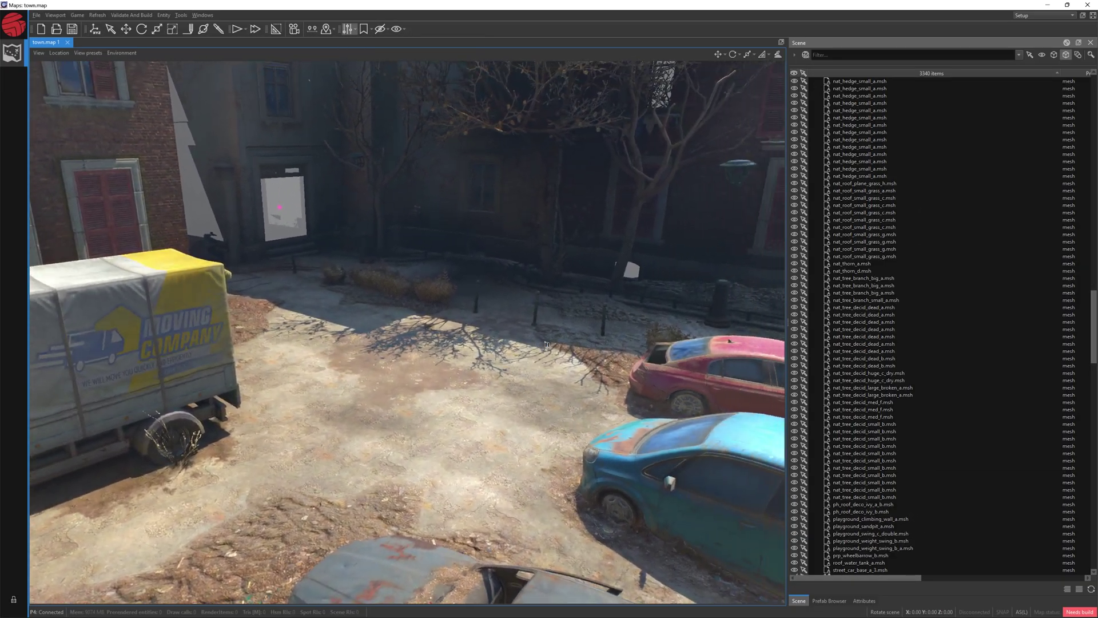
{"action": "middle_click_drag", "start_coordinate": [546, 344], "coordinate": [546, 344]}
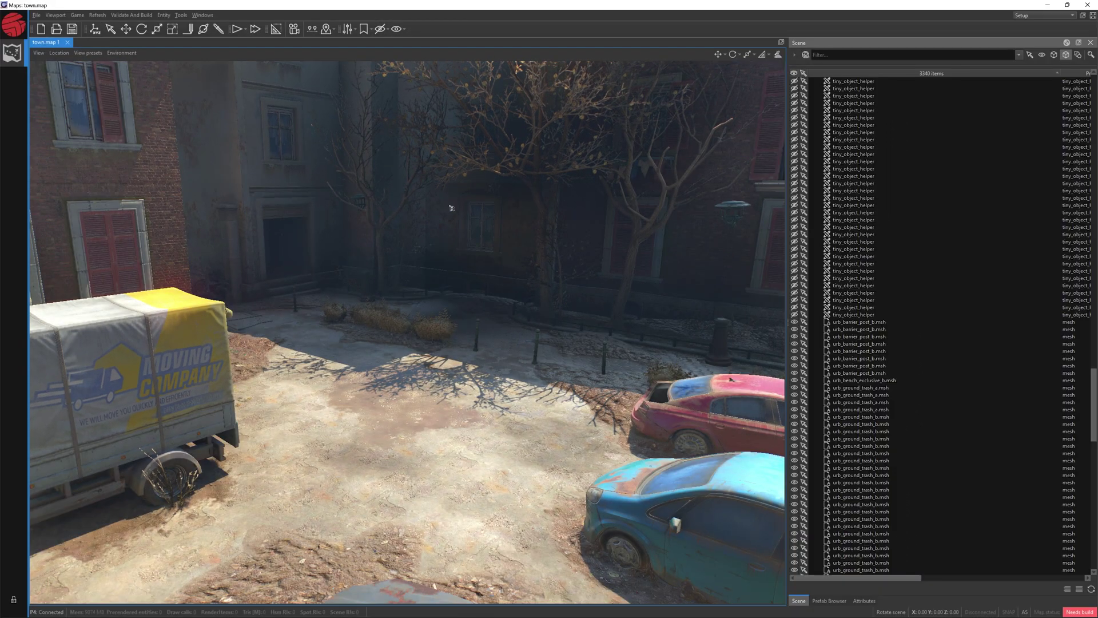
{"action": "middle_click_drag", "start_coordinate": [451, 208], "coordinate": [444, 209]}
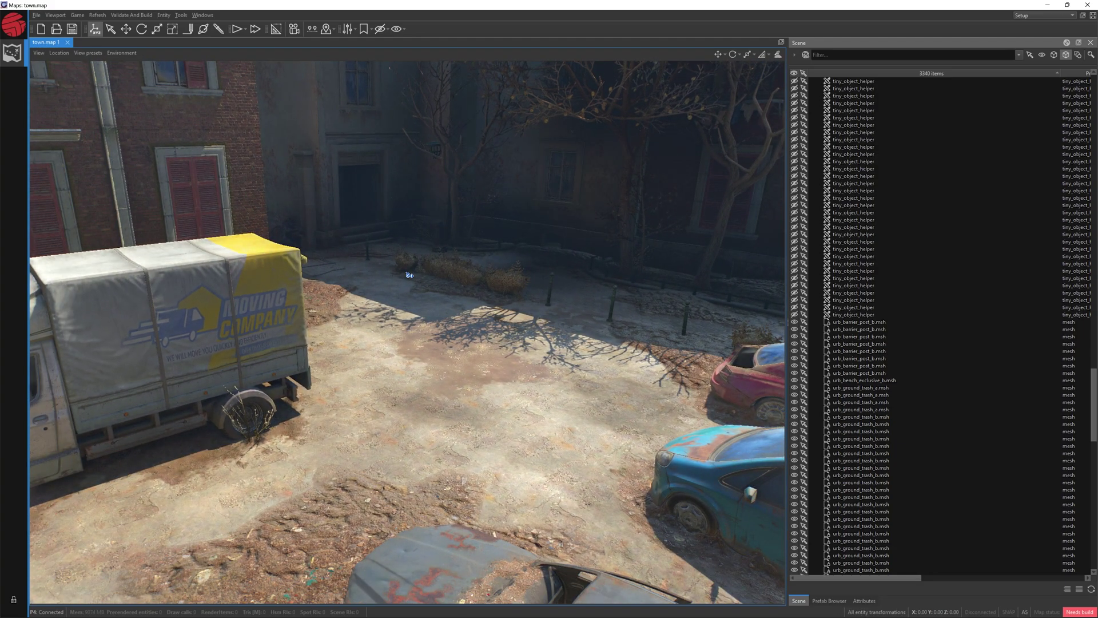
{"action": "scroll", "coordinate": [405, 272], "scroll_direction": "down", "scroll_amount": 5}
{"action": "scroll", "coordinate": [406, 272], "scroll_direction": "up", "scroll_amount": 4}
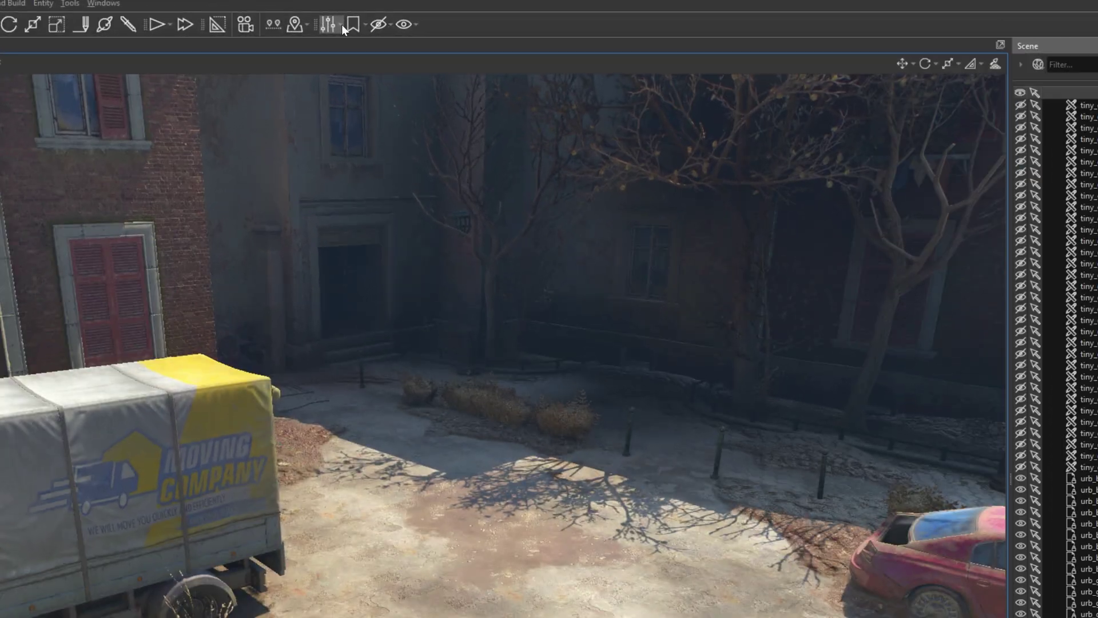
Step: Turn the FX - weather fxes rendering option back on for the viewport
{"action": "left_click", "coordinate": [355, 29]}
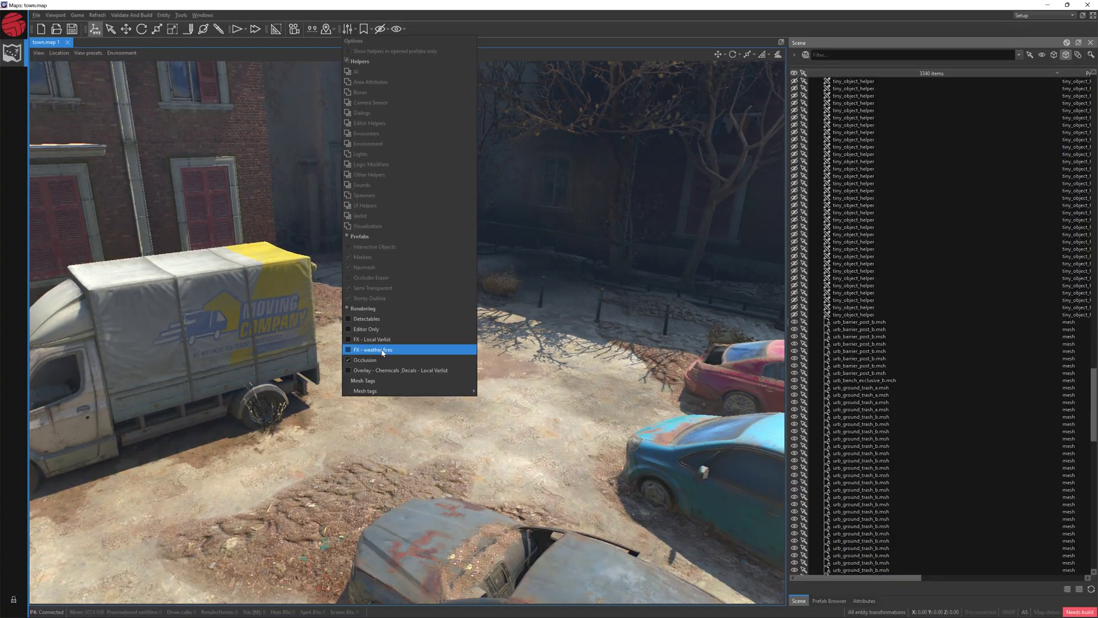
{"action": "left_click", "coordinate": [383, 350]}
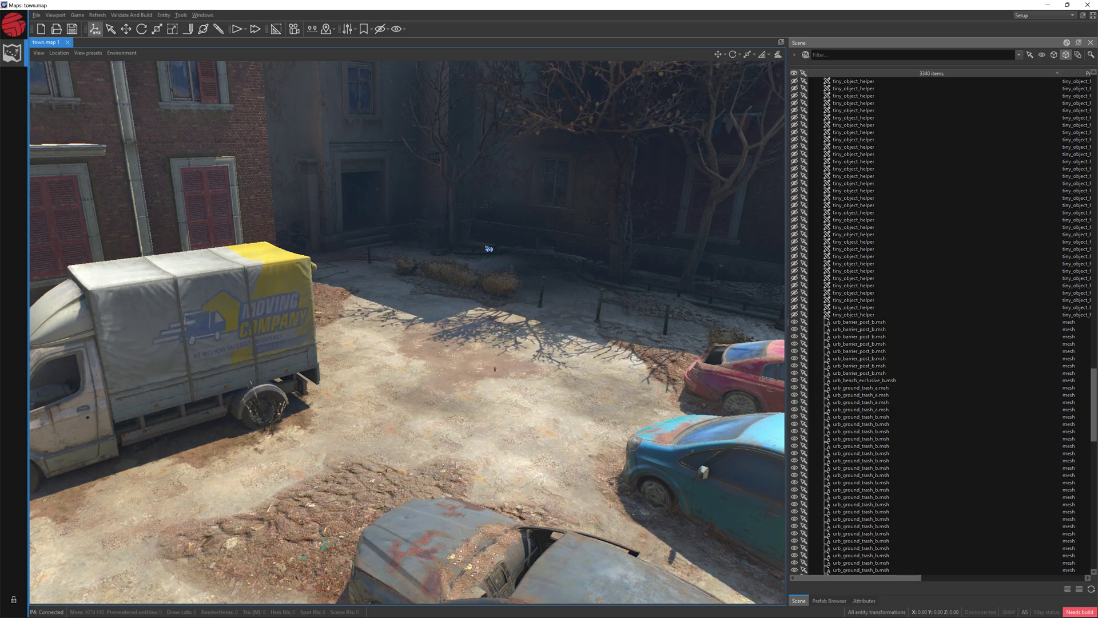
Step: Select the rusted car wreck beside the hedge in the courtyard and hide it
{"action": "right_click_drag", "start_coordinate": [475, 249], "coordinate": [452, 286]}
{"action": "left_click", "coordinate": [452, 297]}
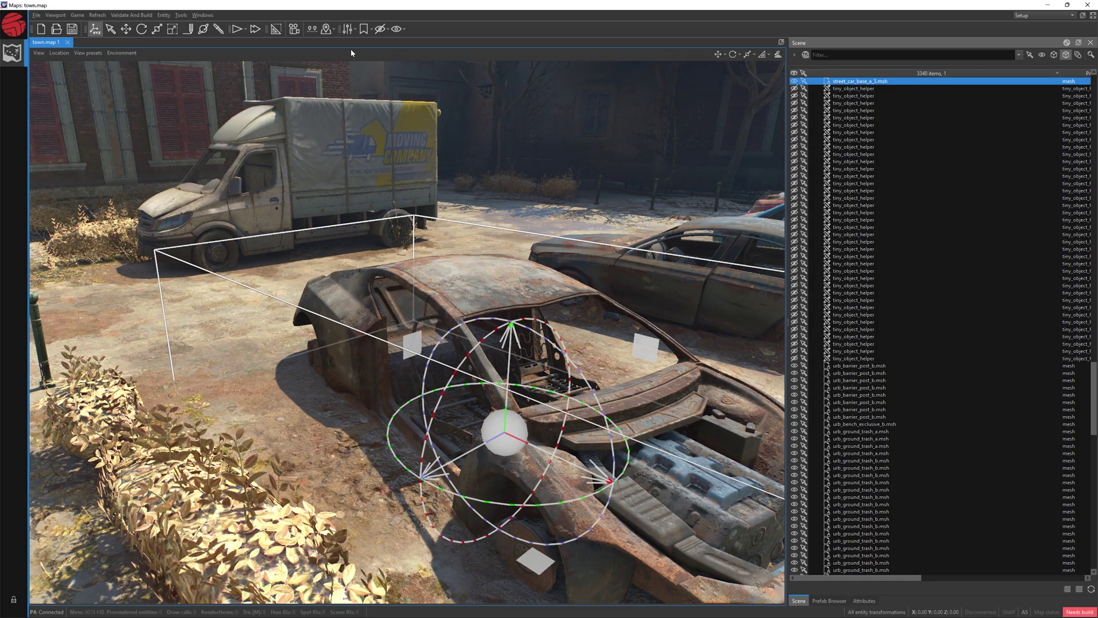
{"action": "left_click", "coordinate": [380, 29]}
{"action": "right_click_drag", "start_coordinate": [434, 152], "coordinate": [431, 153]}
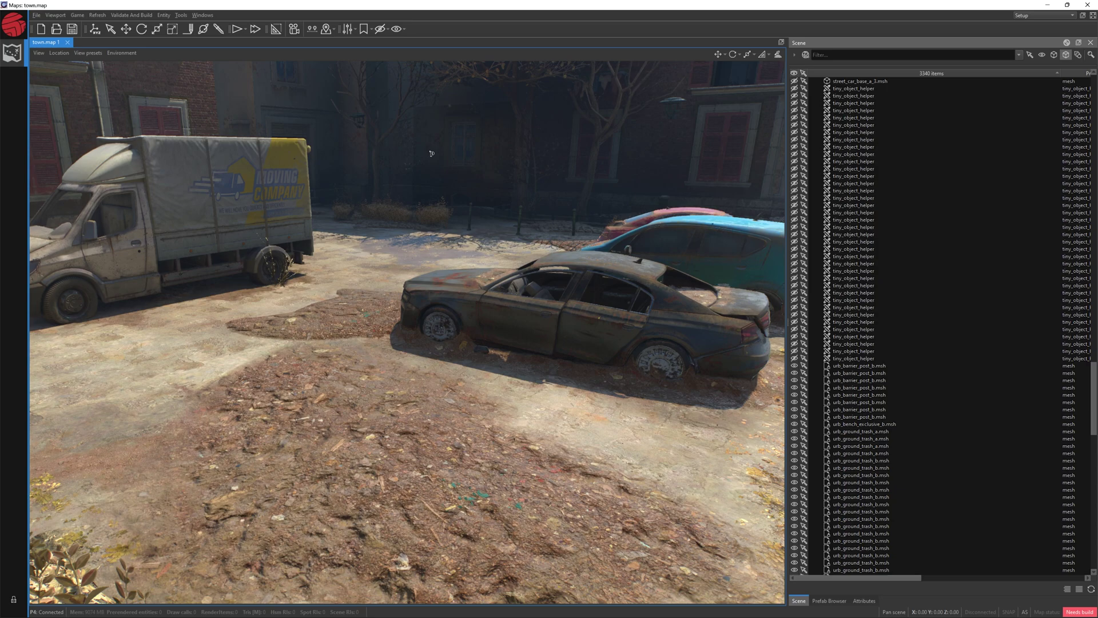
{"action": "middle_click_drag", "start_coordinate": [432, 153], "coordinate": [429, 154]}
{"action": "right_click_drag", "start_coordinate": [431, 156], "coordinate": [430, 155]}
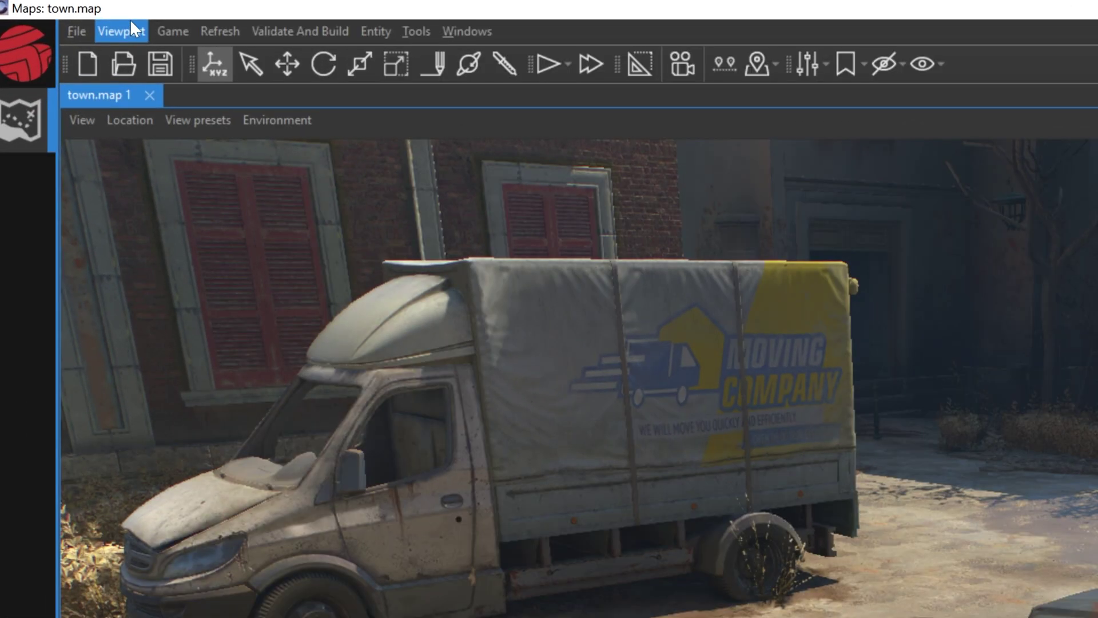
Step: Undo and redo the hiding of the rusted car wreck twice, and finish with one more undo
{"action": "left_click", "coordinate": [57, 14]}
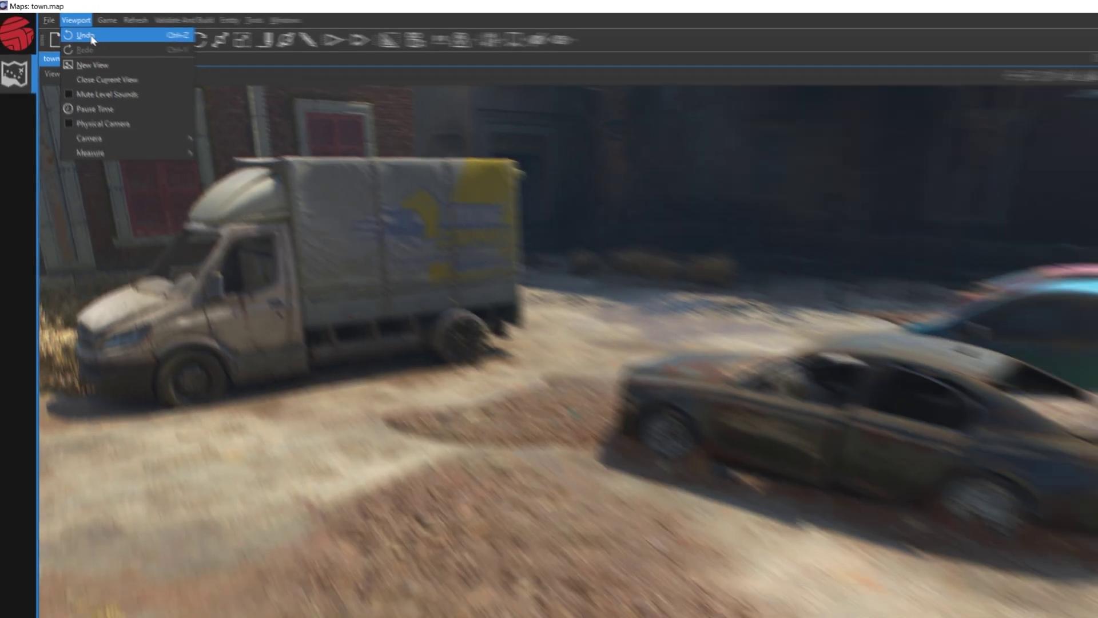
{"action": "left_click", "coordinate": [151, 56]}
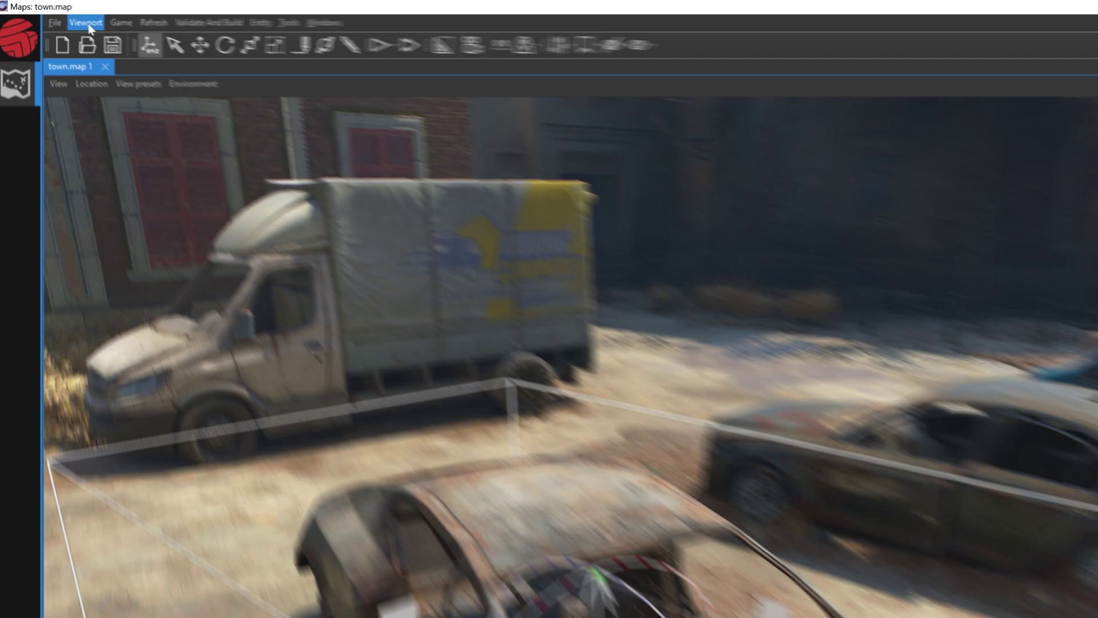
{"action": "left_click", "coordinate": [90, 28]}
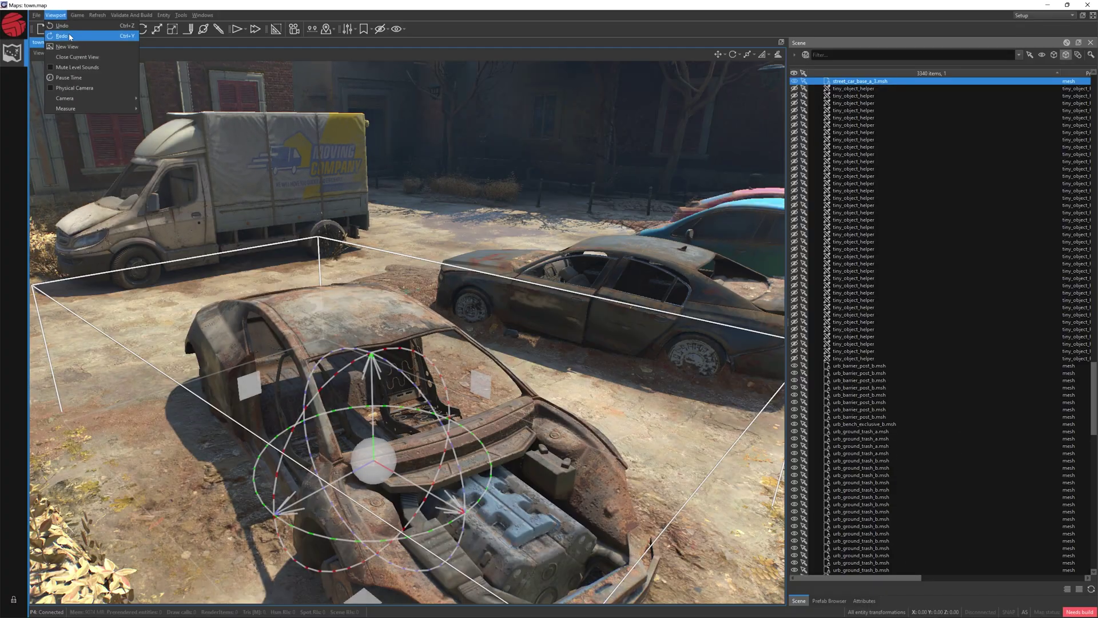
{"action": "left_click", "coordinate": [103, 57]}
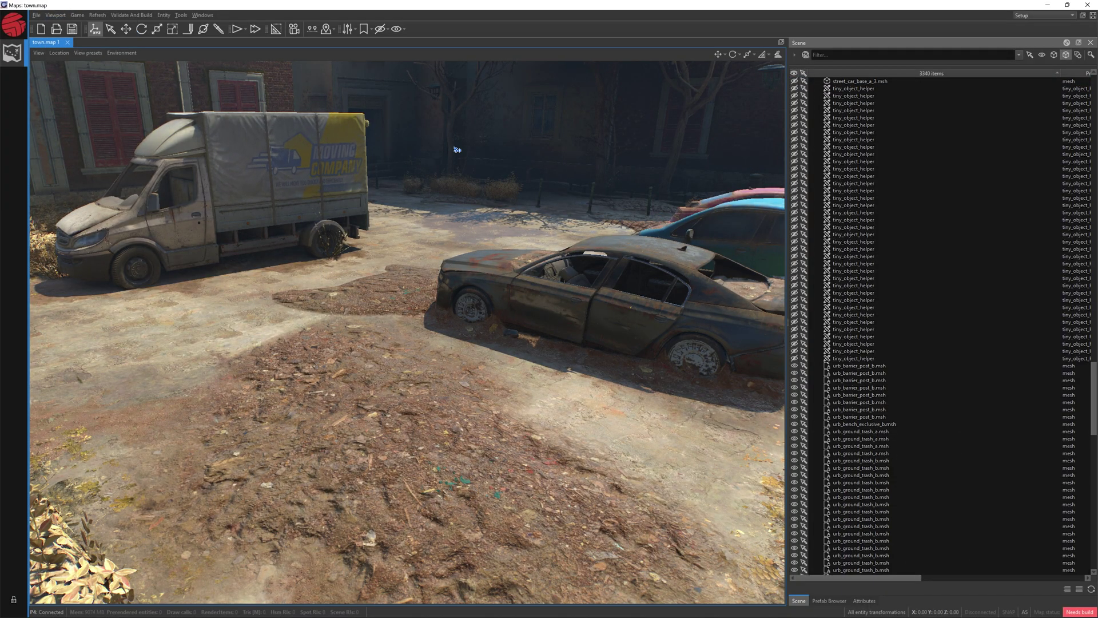
{"action": "key", "text": "ctrl+z"}
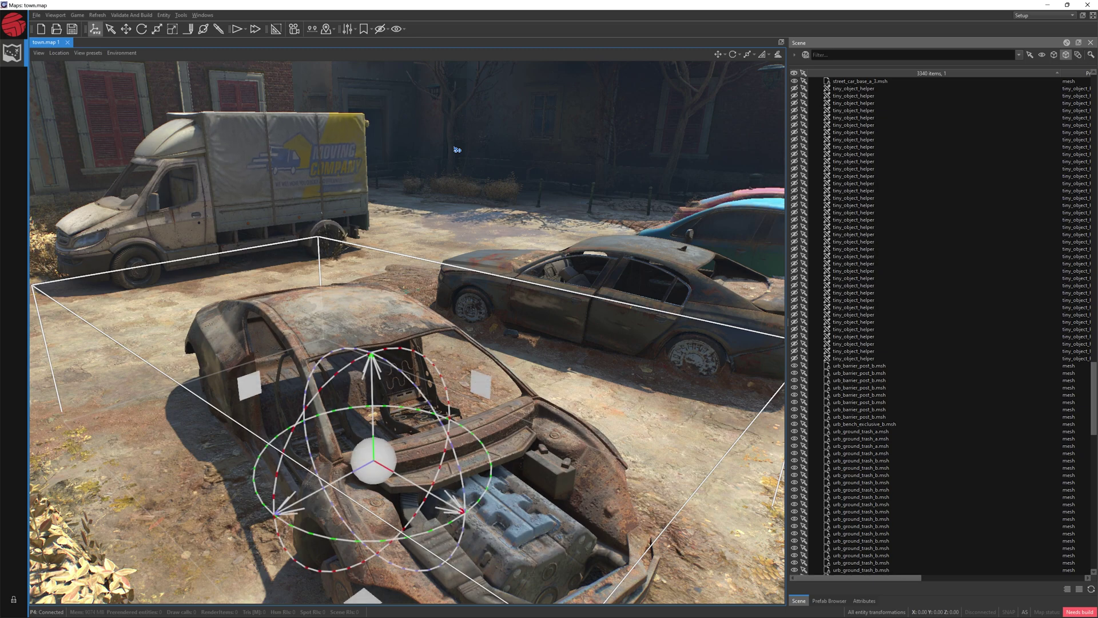
{"action": "key", "text": "ctrl+y"}
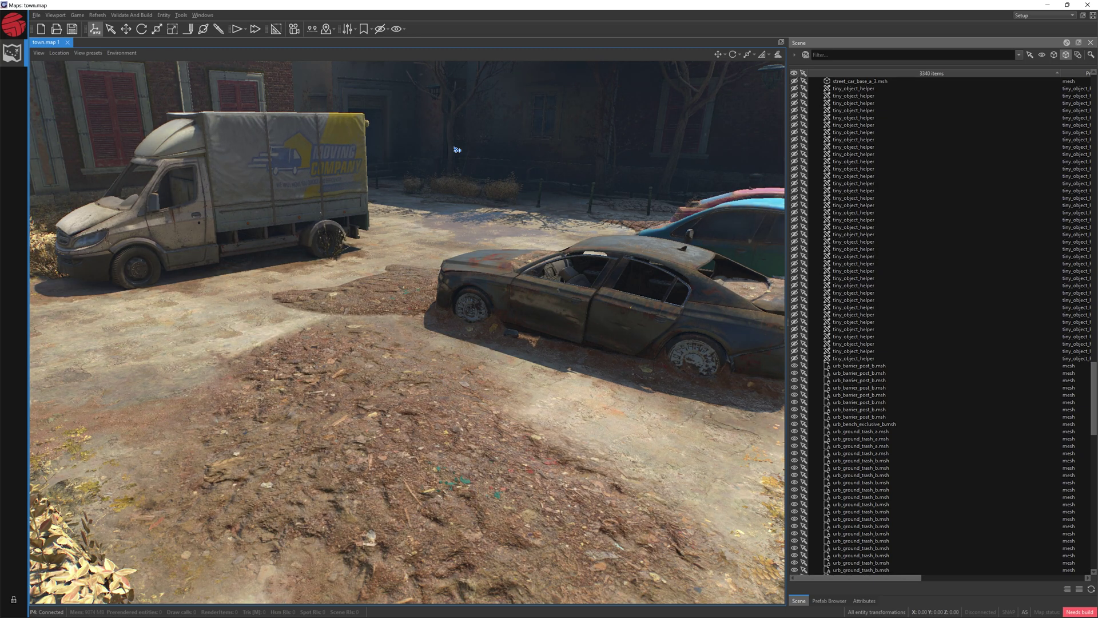
{"action": "key", "text": "ctrl+z"}
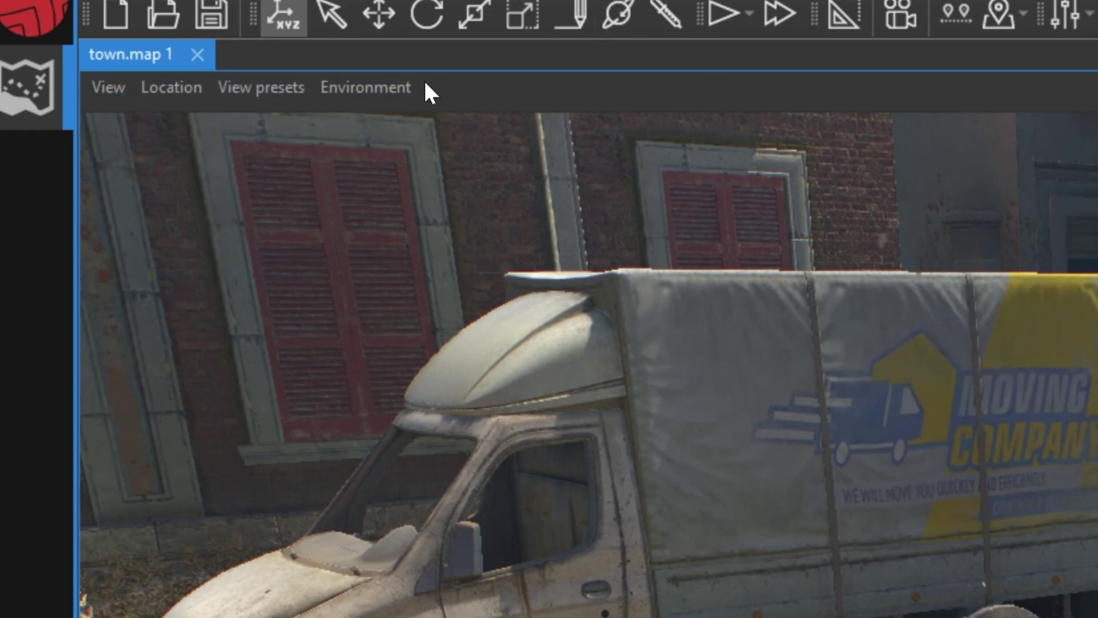
Step: Set the camera's vertical field of view to 25 in the camera parameters
{"action": "left_click", "coordinate": [119, 91]}
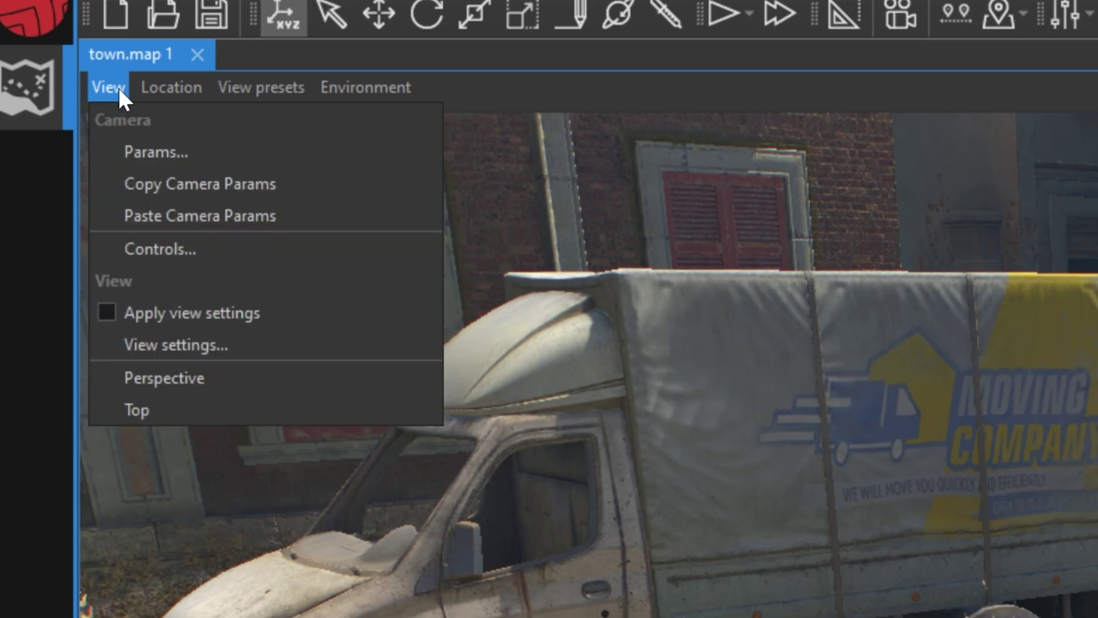
{"action": "left_click", "coordinate": [152, 153]}
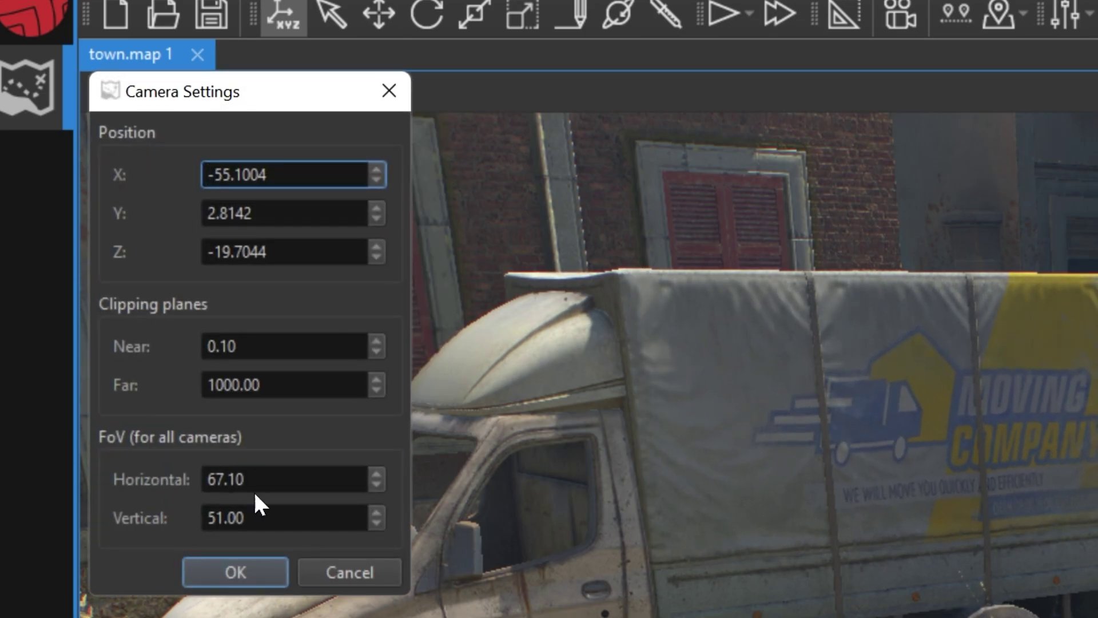
{"action": "left_click_drag", "start_coordinate": [247, 517], "coordinate": [204, 518]}
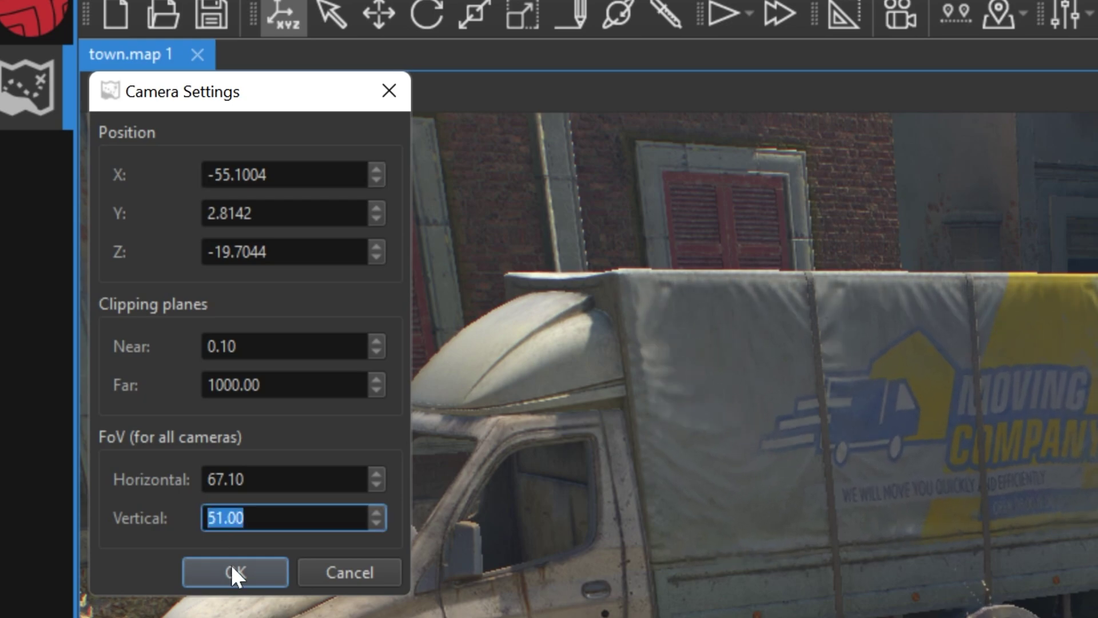
{"action": "type", "text": "25"}
{"action": "left_click", "coordinate": [235, 571]}
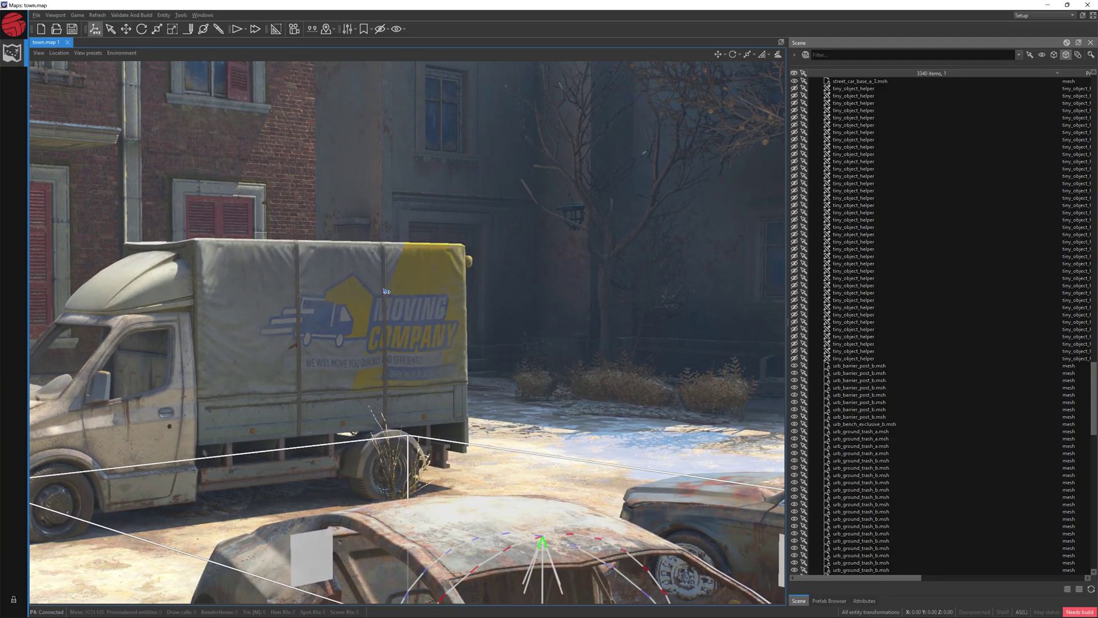
Step: Widen the camera's vertical field of view to 100
{"action": "left_click", "coordinate": [40, 53]}
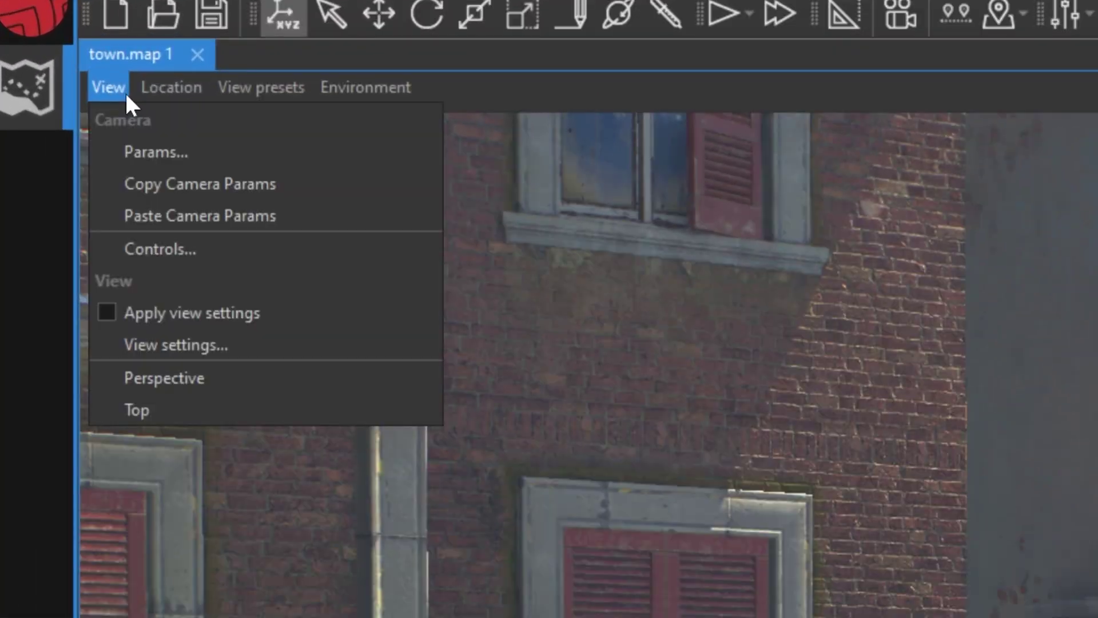
{"action": "left_click", "coordinate": [48, 73]}
{"action": "type", "text": "100"}
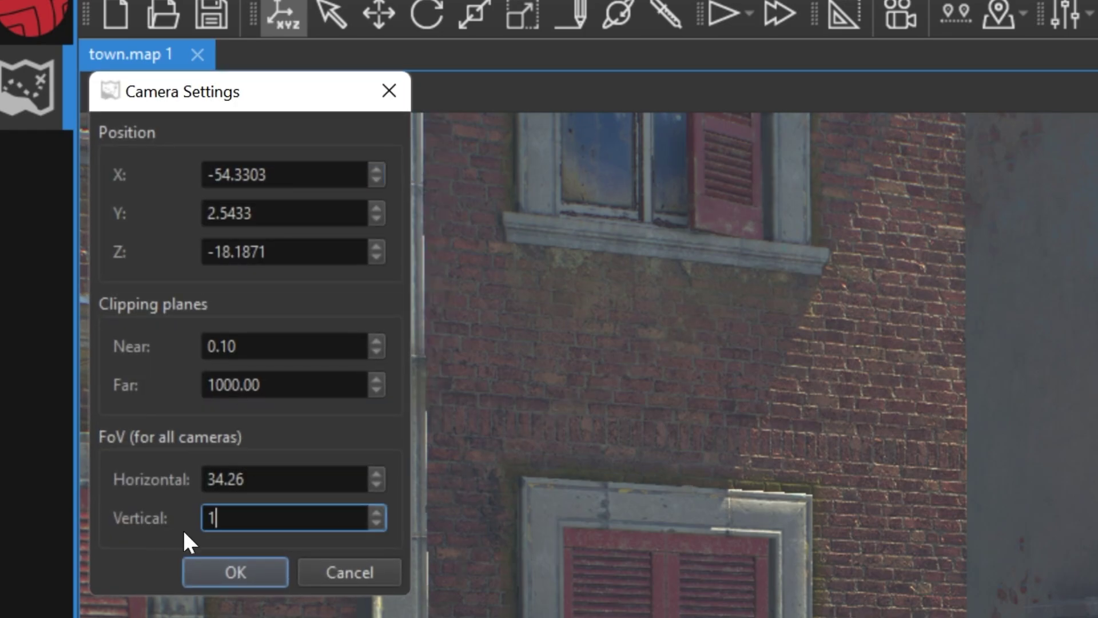
{"action": "left_click", "coordinate": [235, 571]}
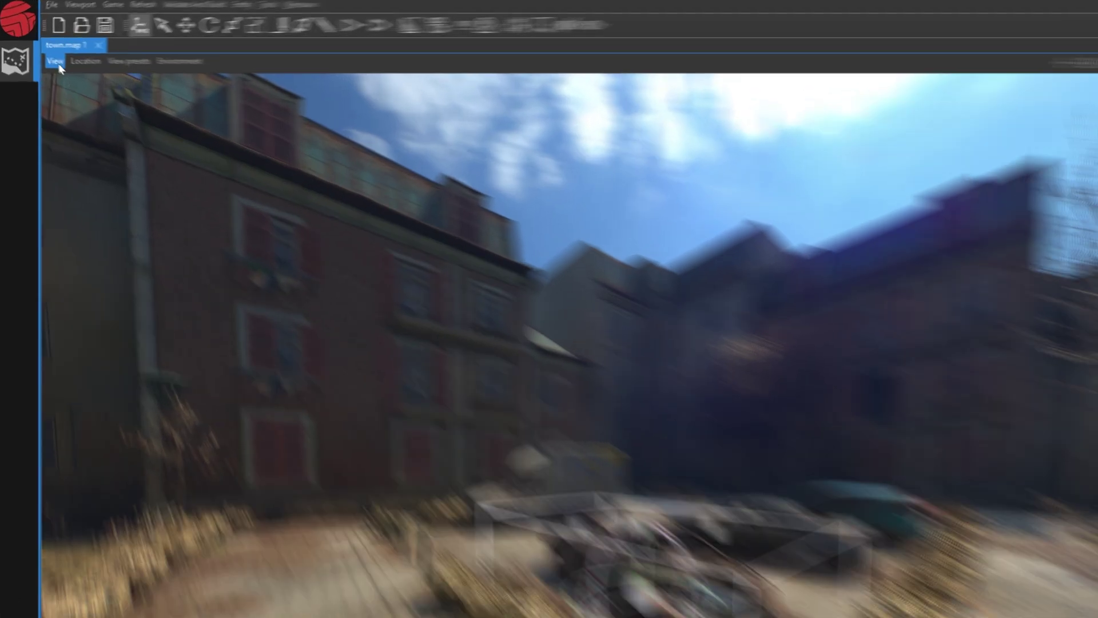
Step: Restore the camera's vertical field of view to 51
{"action": "left_click", "coordinate": [40, 54]}
{"action": "left_click", "coordinate": [54, 75]}
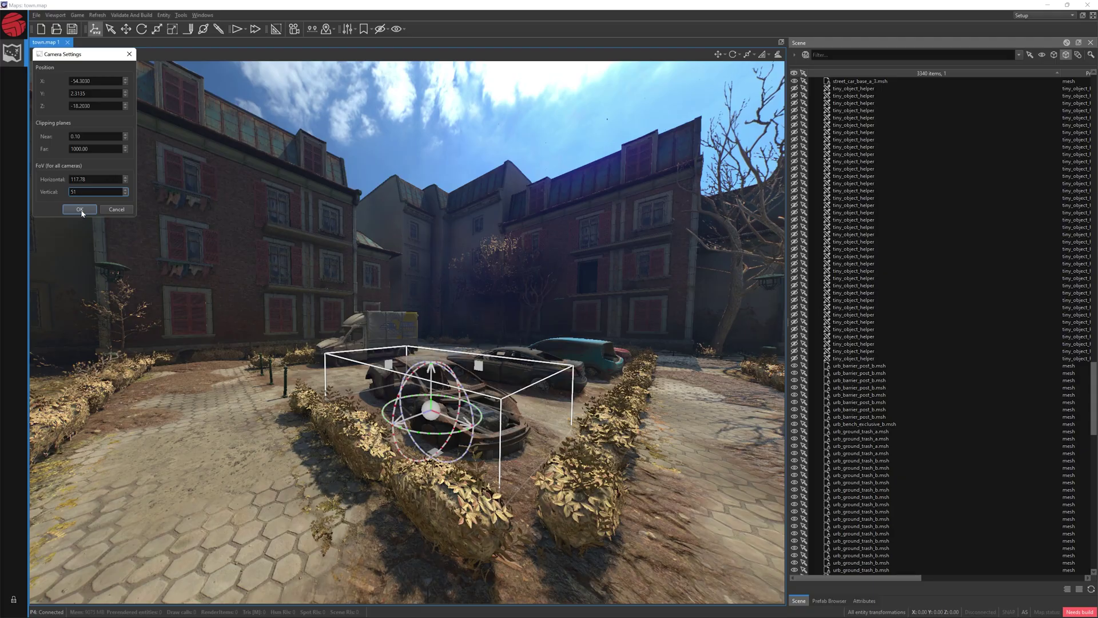
{"action": "left_click", "coordinate": [266, 567]}
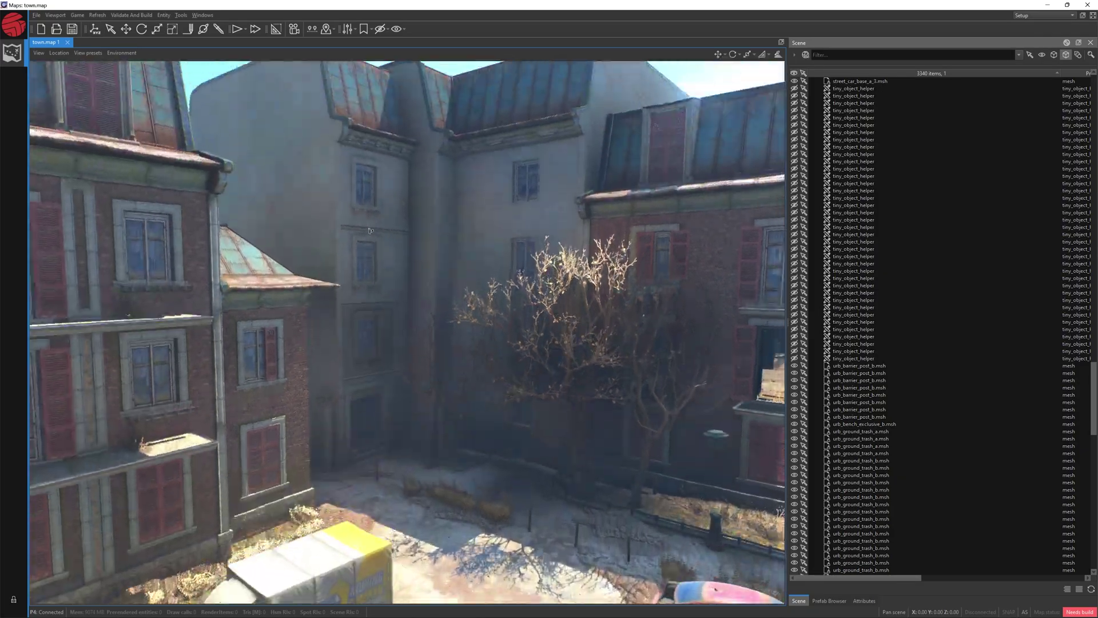
Step: Set the camera's far clipping plane to 50 while viewing the distant landscape above the rooftops
{"action": "middle_click_drag", "start_coordinate": [370, 231], "coordinate": [431, 312]}
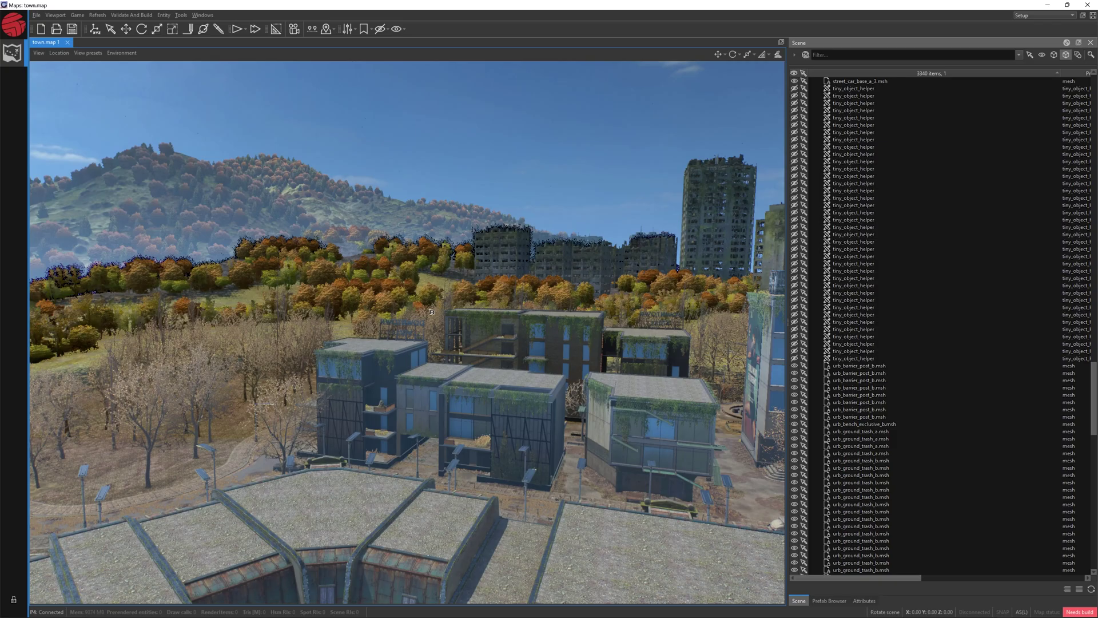
{"action": "right_click_drag", "start_coordinate": [432, 312], "coordinate": [432, 313]}
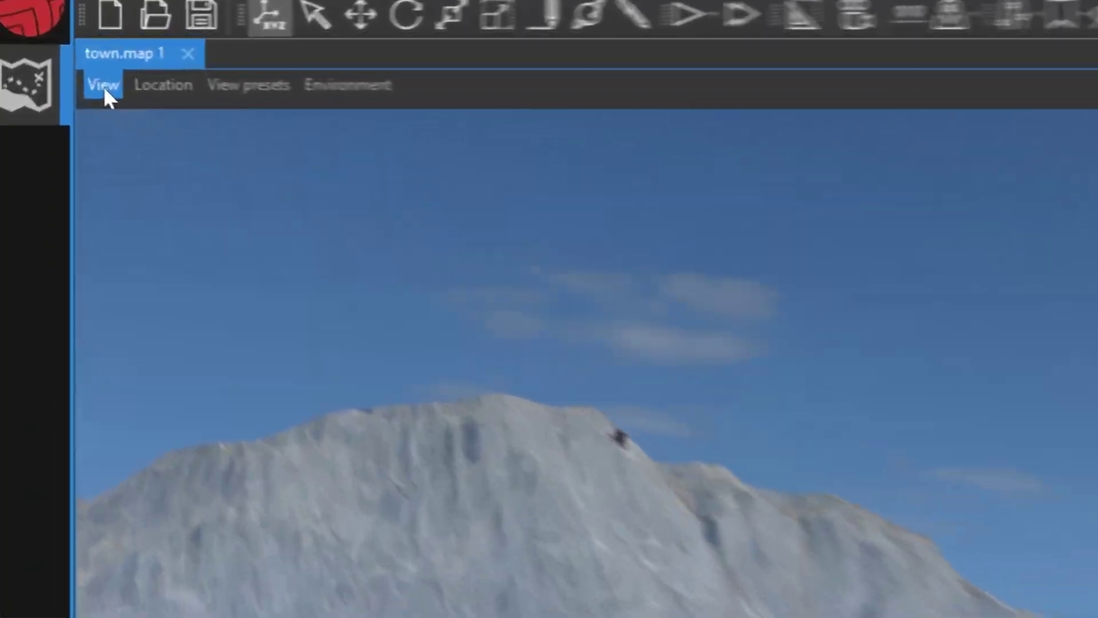
{"action": "left_click", "coordinate": [38, 53]}
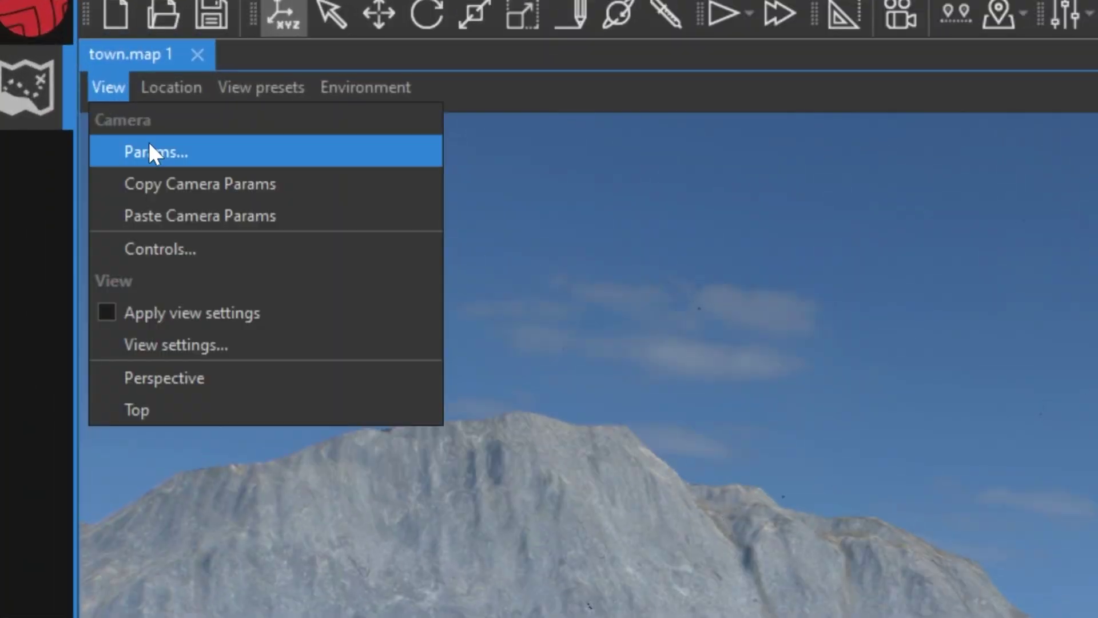
{"action": "left_click", "coordinate": [51, 71]}
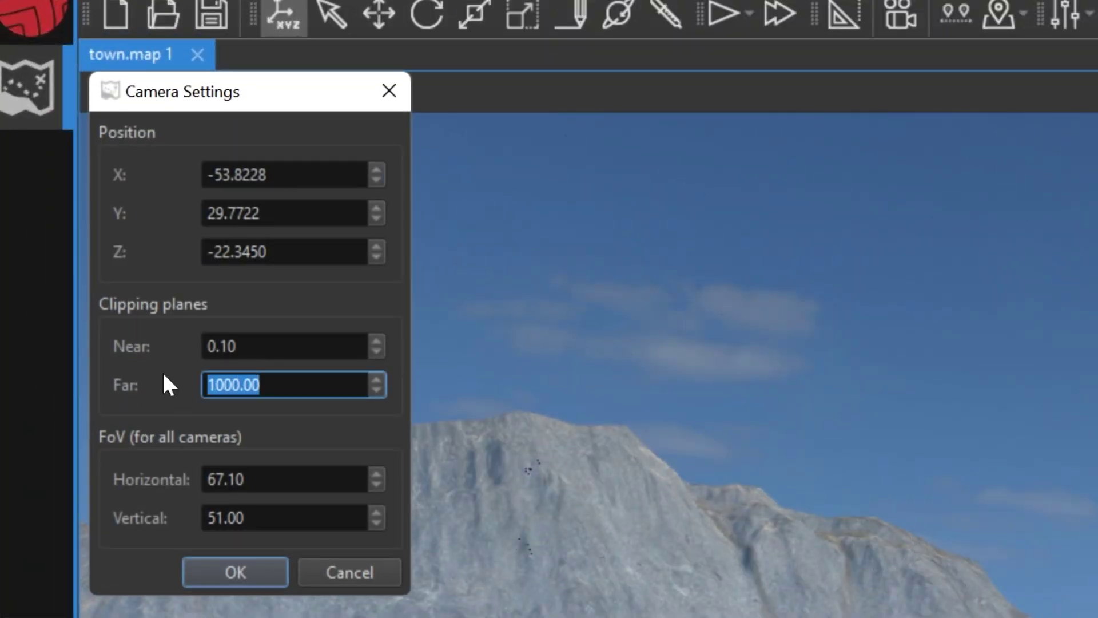
{"action": "type", "text": "50"}
{"action": "left_click", "coordinate": [229, 569]}
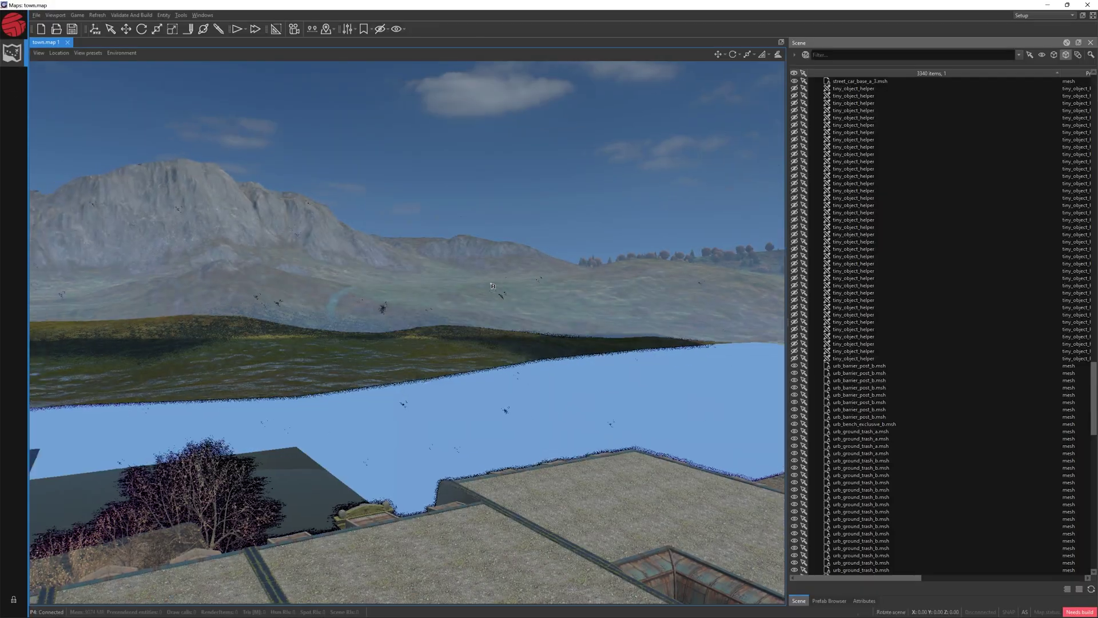
{"action": "right_click_drag", "start_coordinate": [492, 286], "coordinate": [492, 286]}
Step: Restore the camera's far clipping plane to 1000 and look around the distant scenery
{"action": "left_click", "coordinate": [39, 53]}
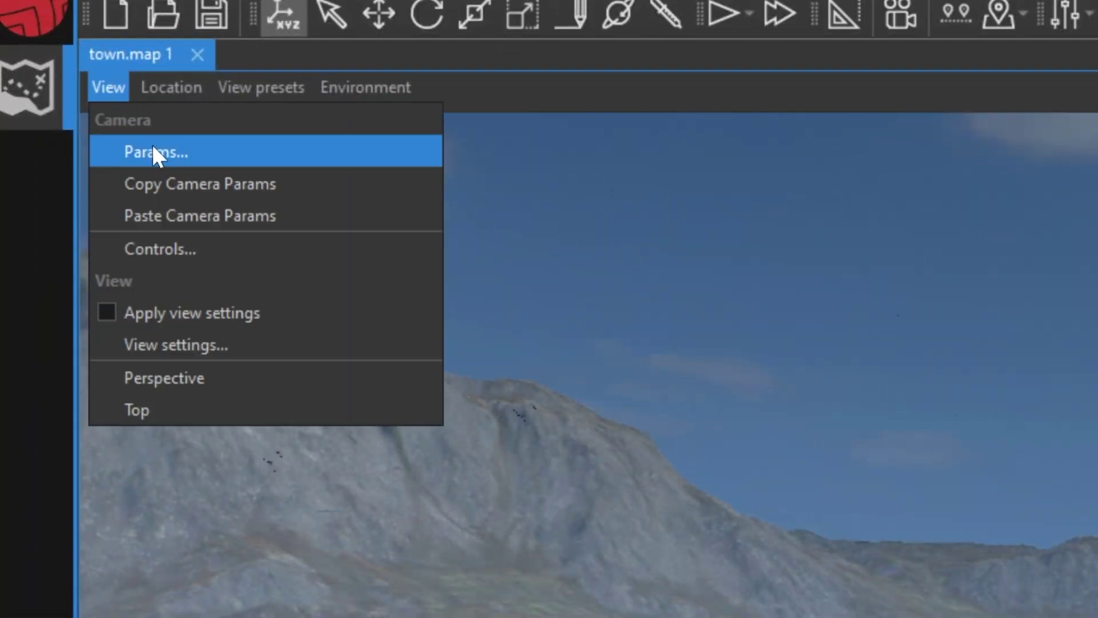
{"action": "left_click", "coordinate": [188, 154]}
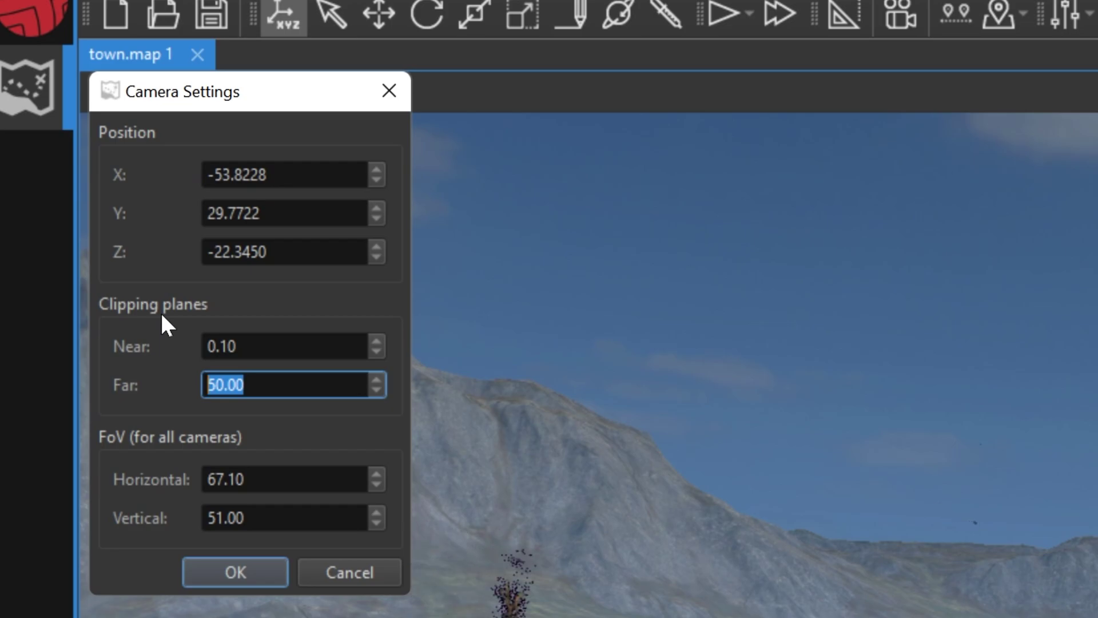
{"action": "type", "text": "1000"}
{"action": "key", "text": "Return"}
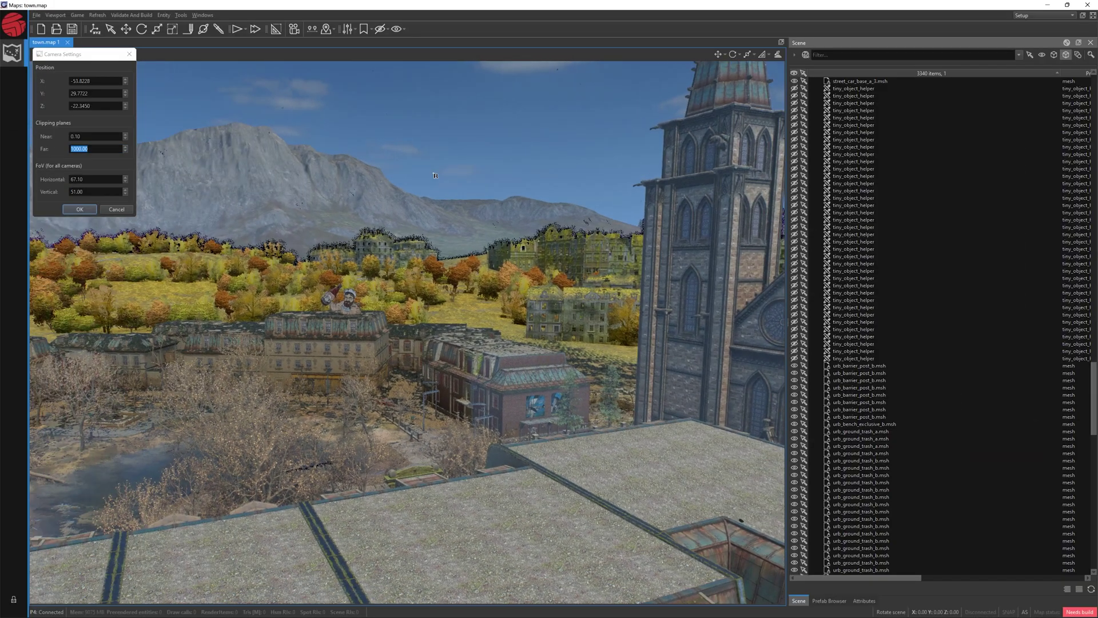
{"action": "right_click_drag", "start_coordinate": [435, 176], "coordinate": [435, 176]}
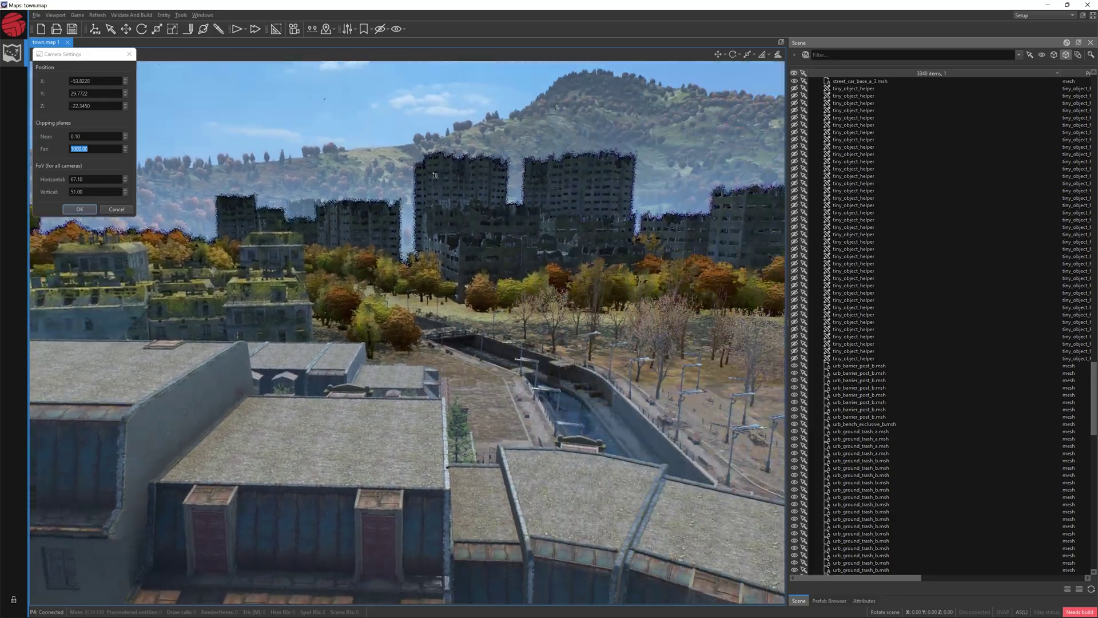
{"action": "right_click_drag", "start_coordinate": [435, 175], "coordinate": [306, 176]}
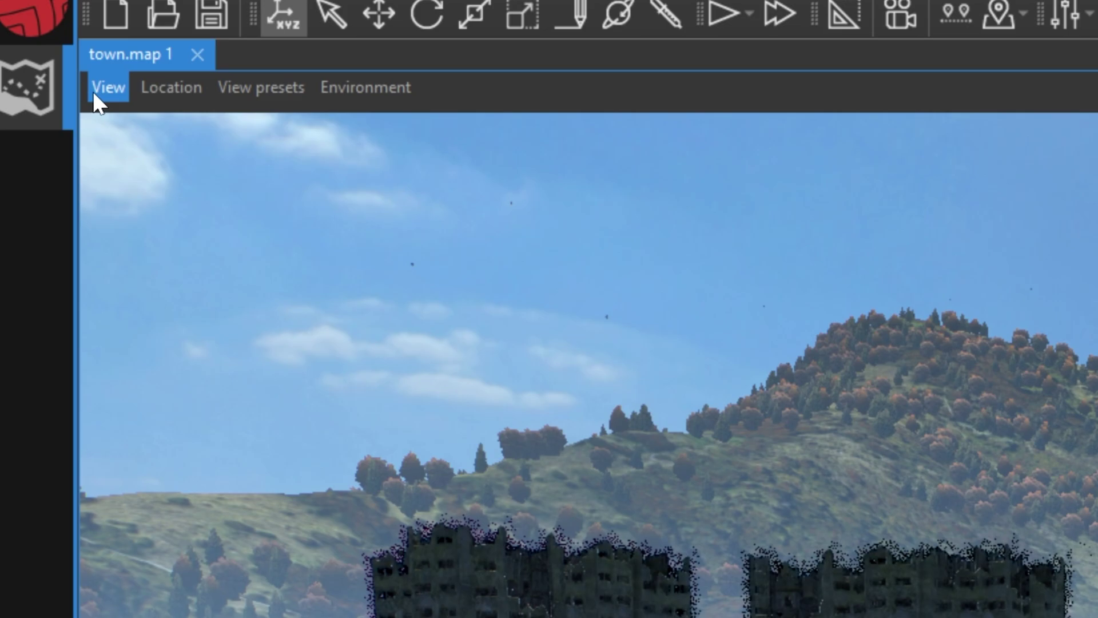
Step: Set the view settings' aspect ratio to 16 horizontal and 9 vertical
{"action": "left_click", "coordinate": [38, 53]}
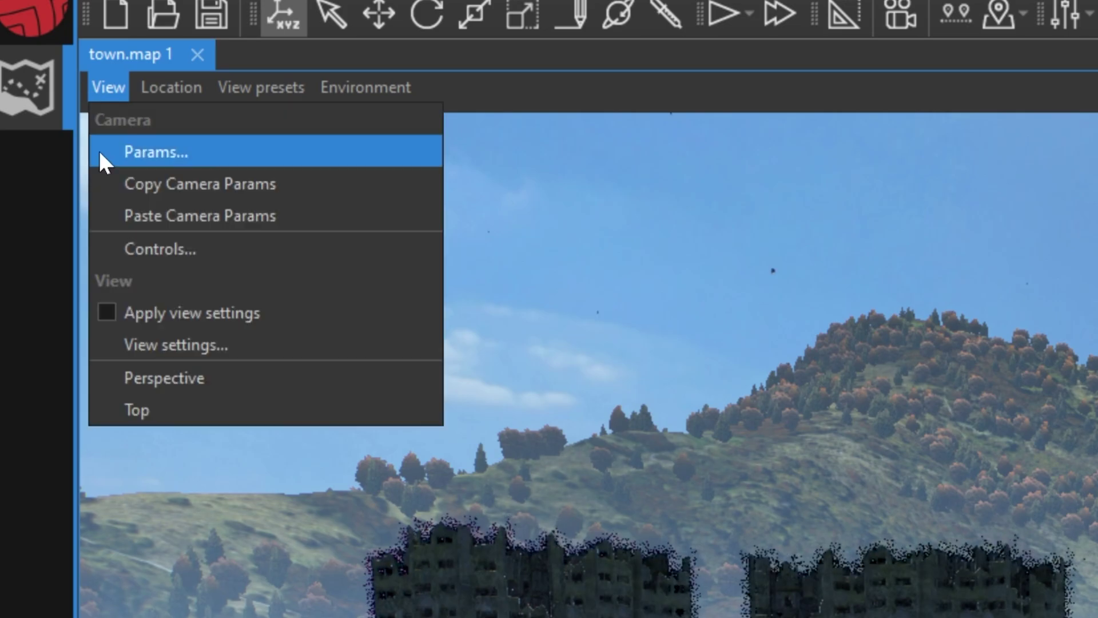
{"action": "left_click", "coordinate": [186, 352]}
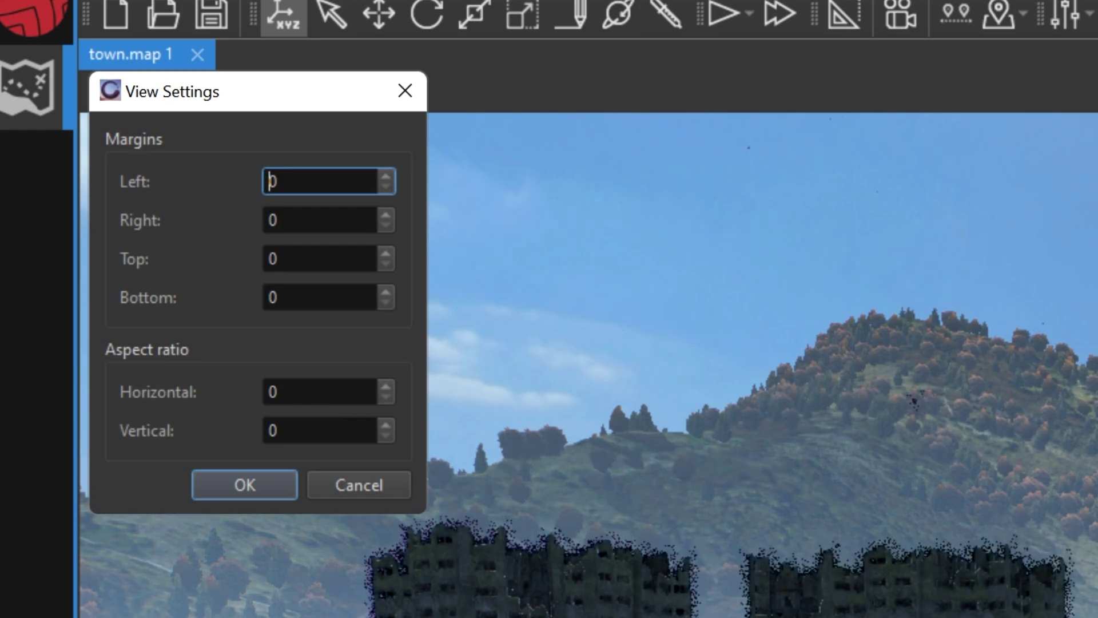
{"action": "double_click", "coordinate": [304, 392]}
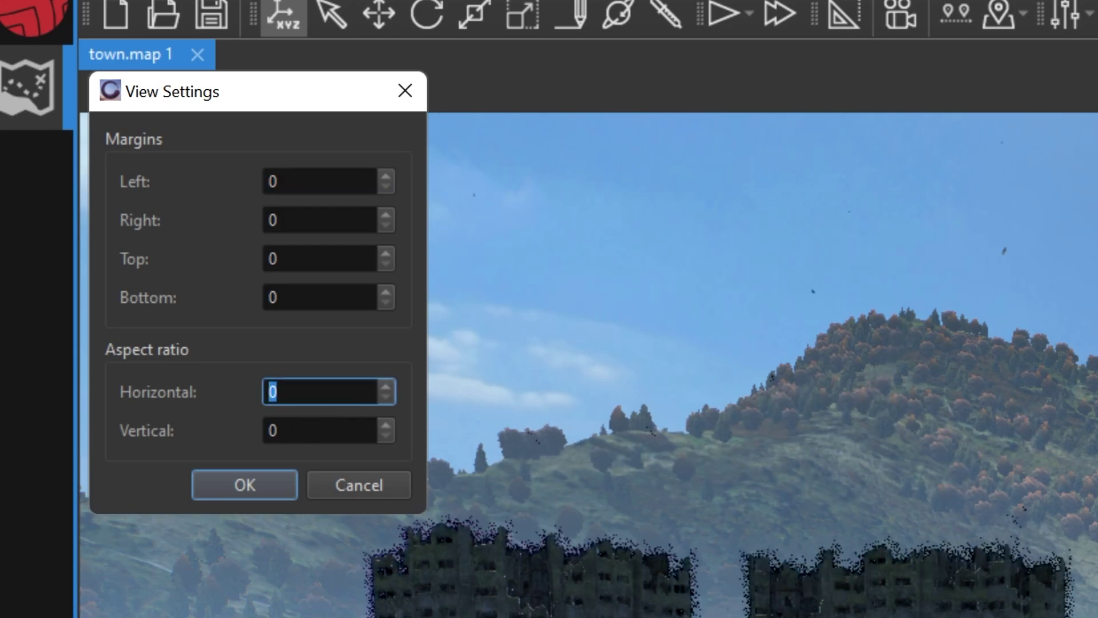
{"action": "type", "text": "16"}
{"action": "key", "text": "Tab"}
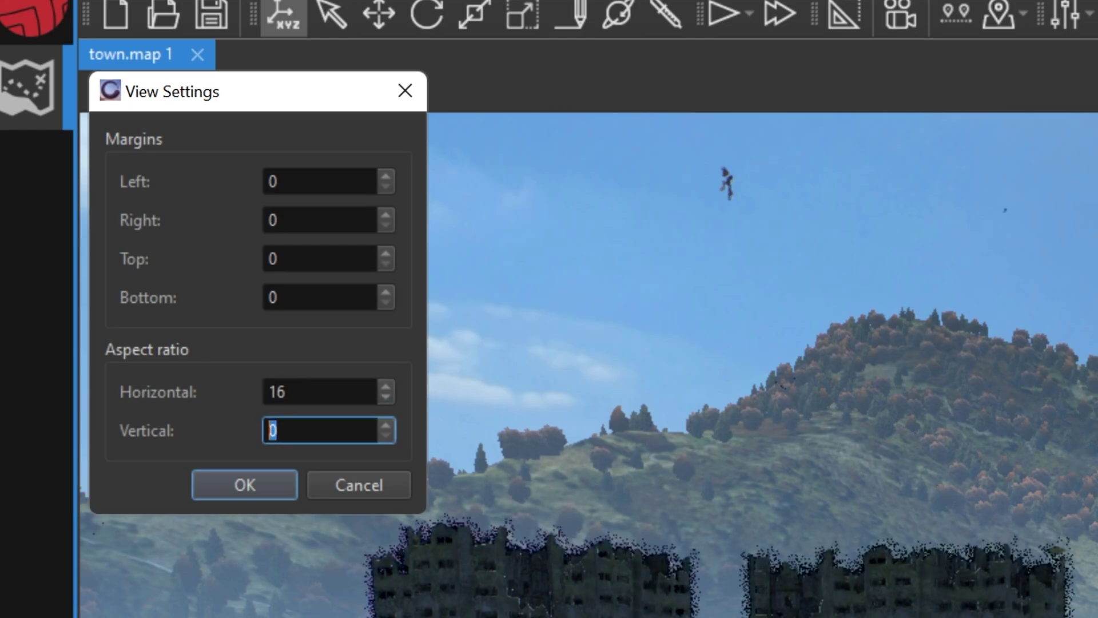
{"action": "type", "text": "9"}
{"action": "key", "text": "shift+Tab"}
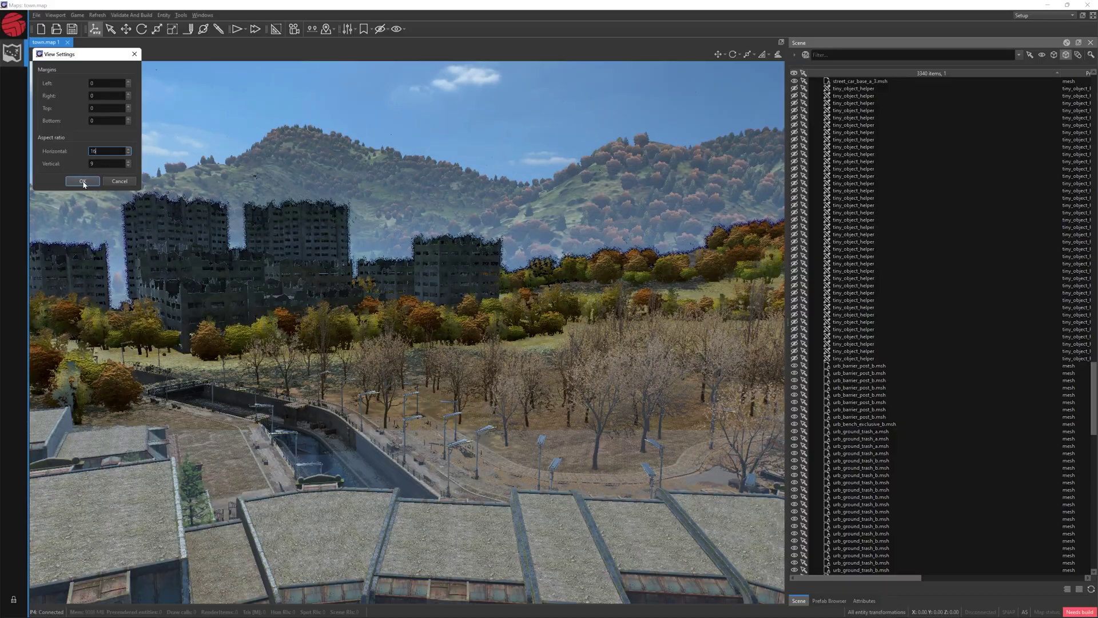
{"action": "left_click", "coordinate": [83, 182]}
Step: Enable the custom view settings for the viewport and look around the rooftops in the new format
{"action": "right_click_drag", "start_coordinate": [366, 137], "coordinate": [271, 123]}
{"action": "left_click", "coordinate": [39, 53]}
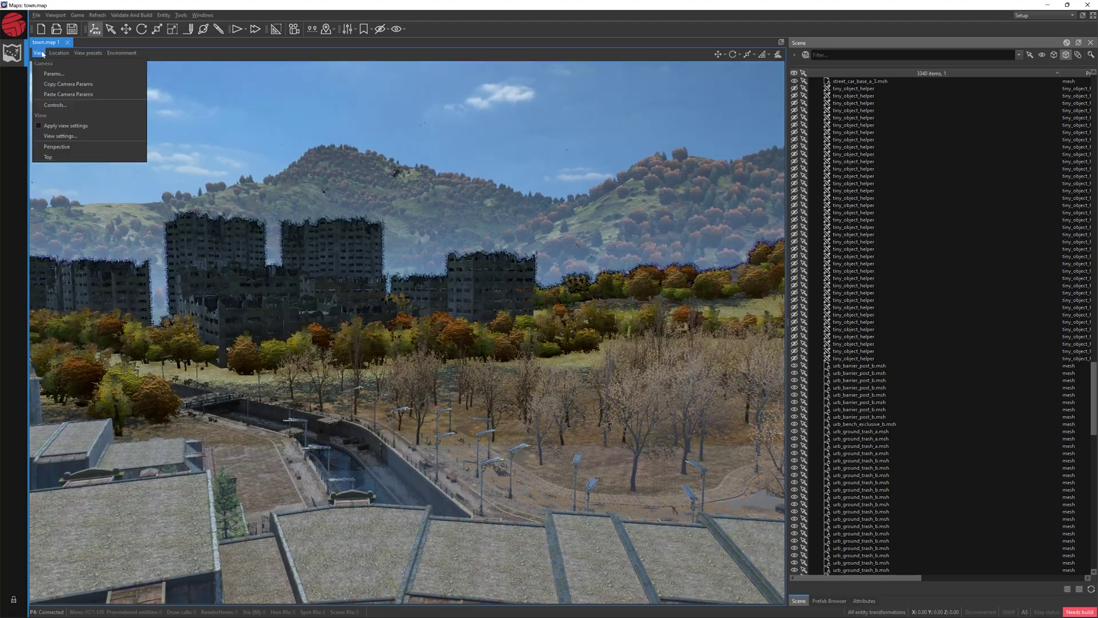
{"action": "left_click", "coordinate": [63, 130]}
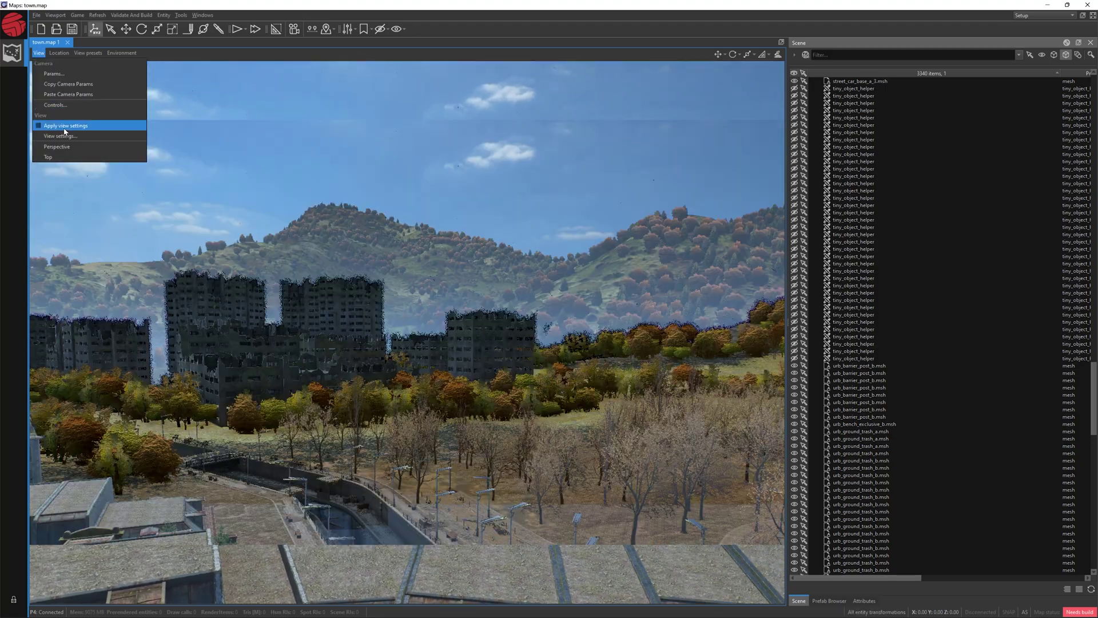
{"action": "right_click_drag", "start_coordinate": [368, 178], "coordinate": [373, 174]}
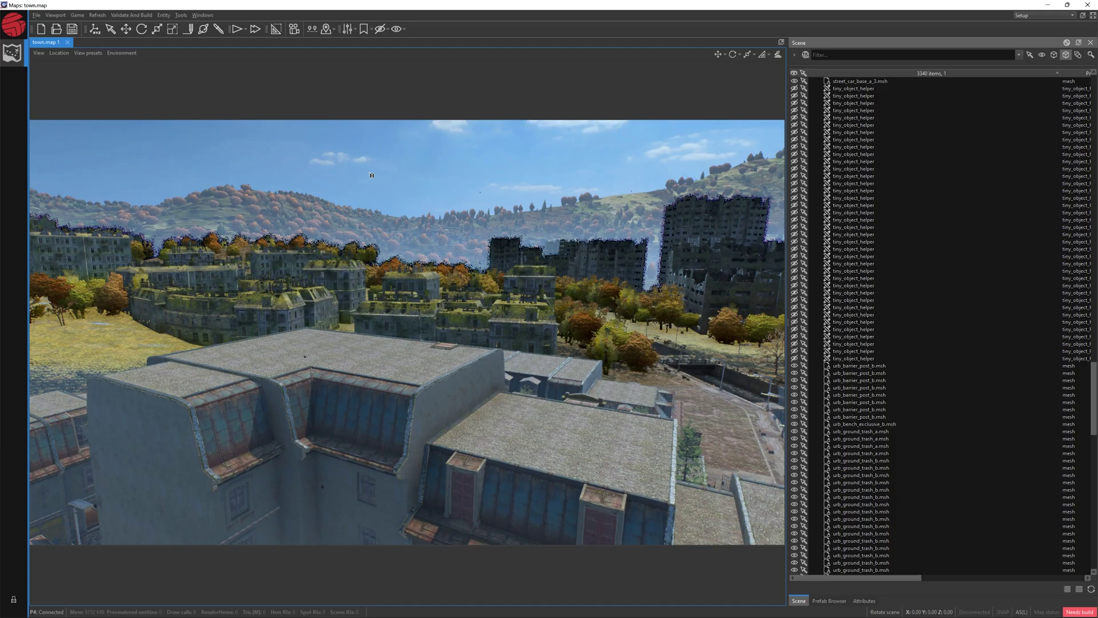
Step: Move the camera down to the courtyard with the parked cars and store that view as Location 1
{"action": "middle_click_drag", "start_coordinate": [372, 174], "coordinate": [402, 401]}
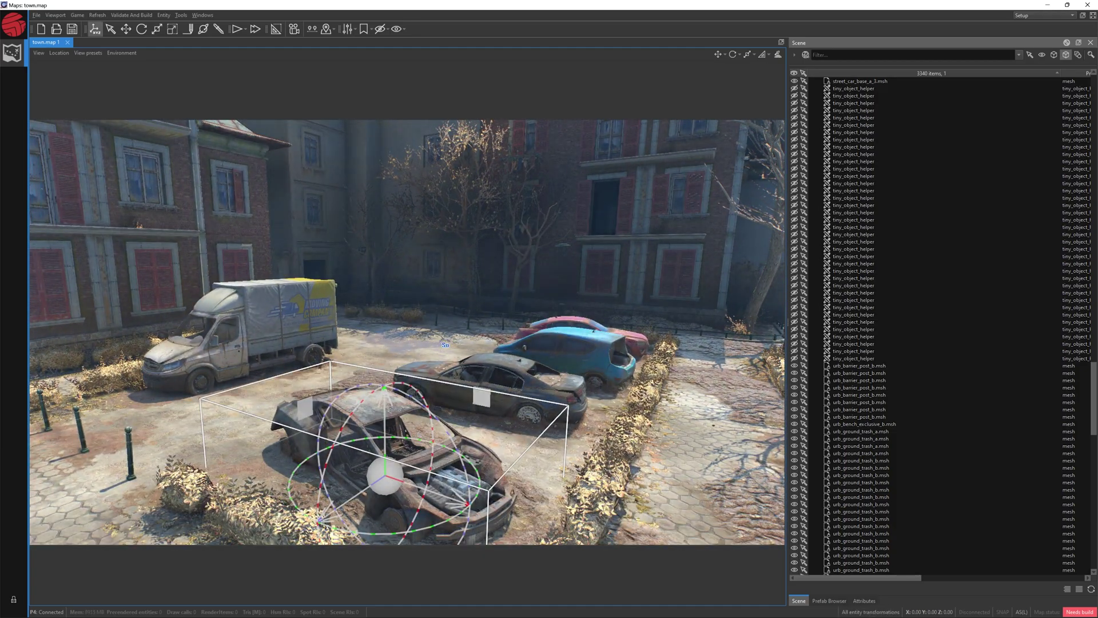
{"action": "right_click_drag", "start_coordinate": [444, 345], "coordinate": [400, 345]}
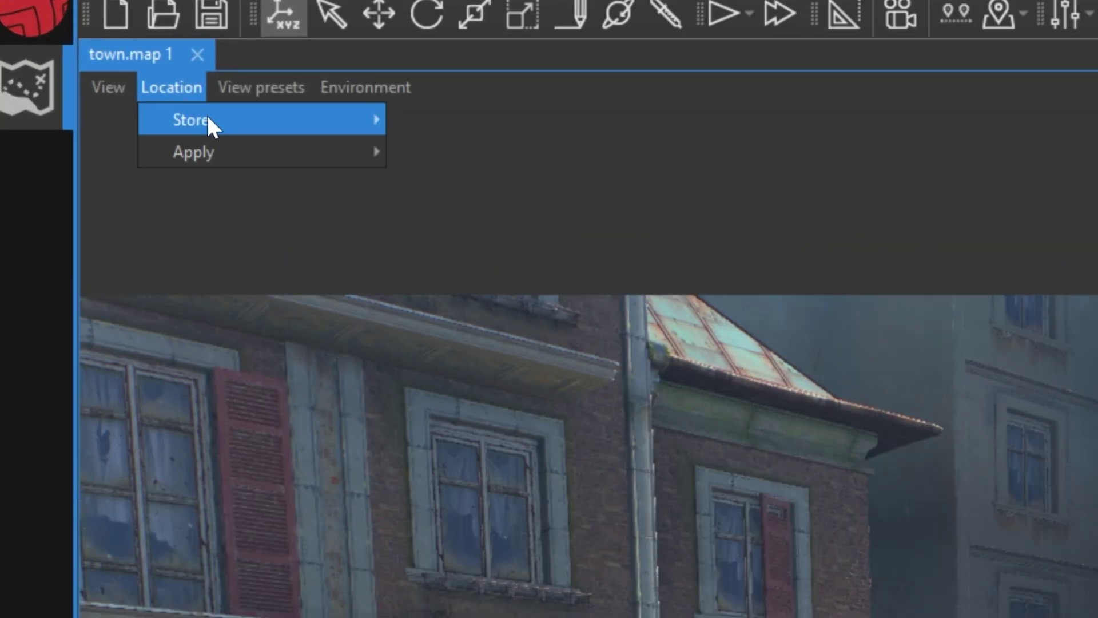
{"action": "mouse_move", "coordinate": [211, 120]}
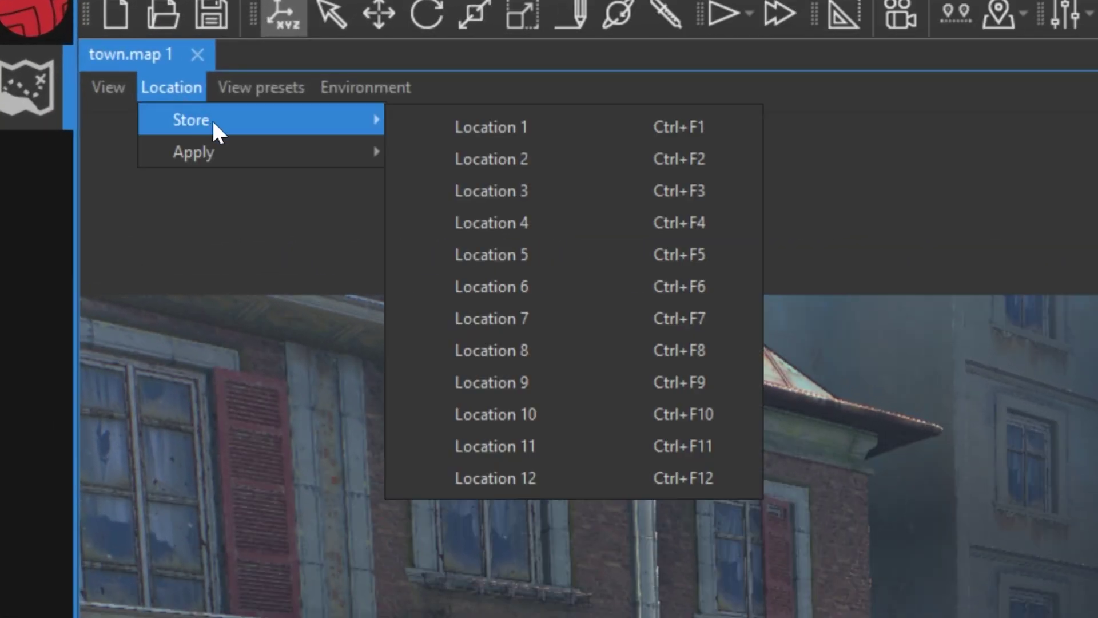
{"action": "left_click", "coordinate": [529, 135]}
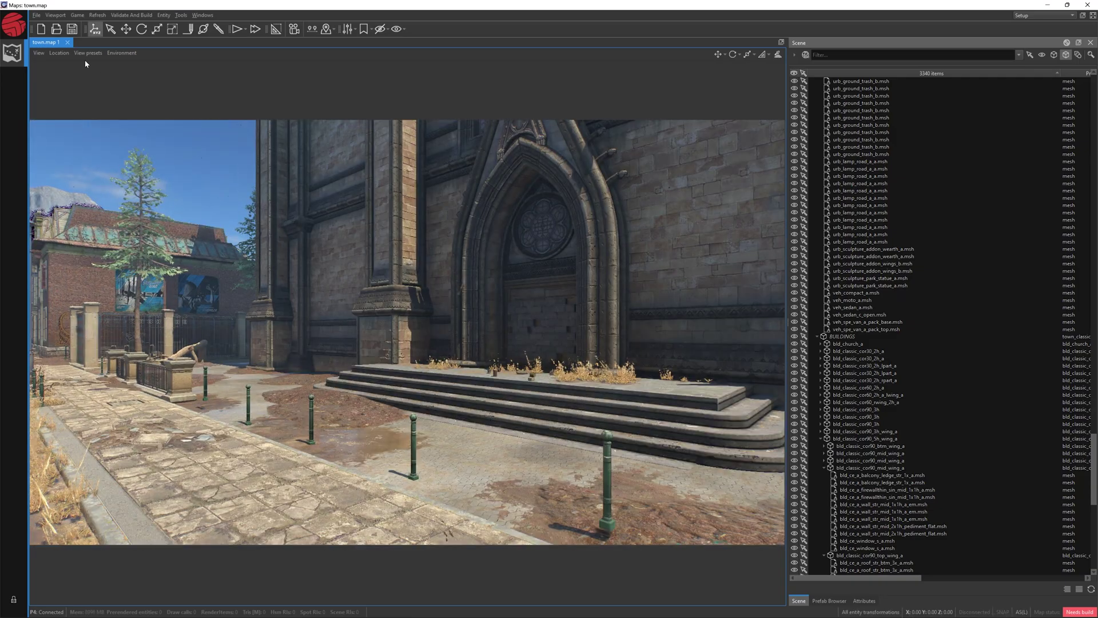
Step: Store the view of the church entrance as Location 2
{"action": "left_click", "coordinate": [59, 52]}
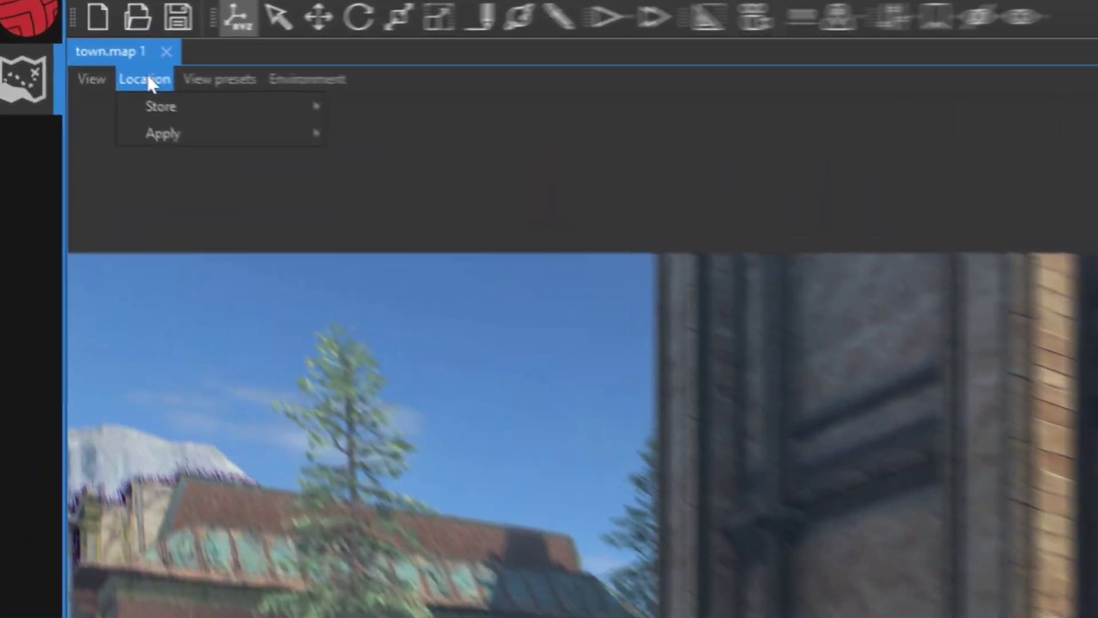
{"action": "mouse_move", "coordinate": [71, 65]}
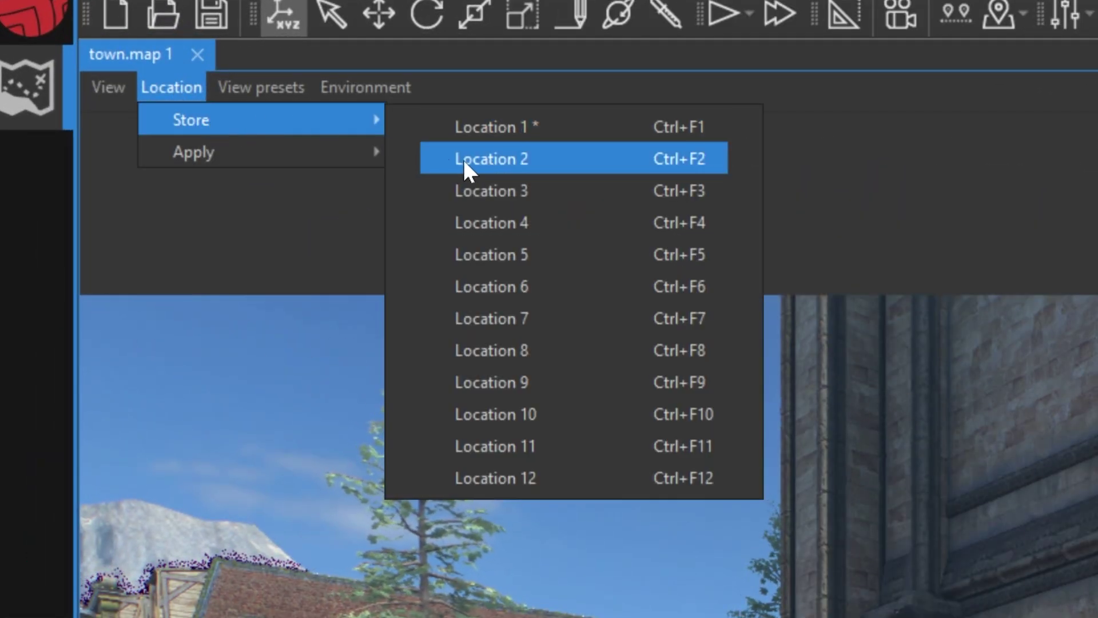
{"action": "left_click", "coordinate": [533, 160]}
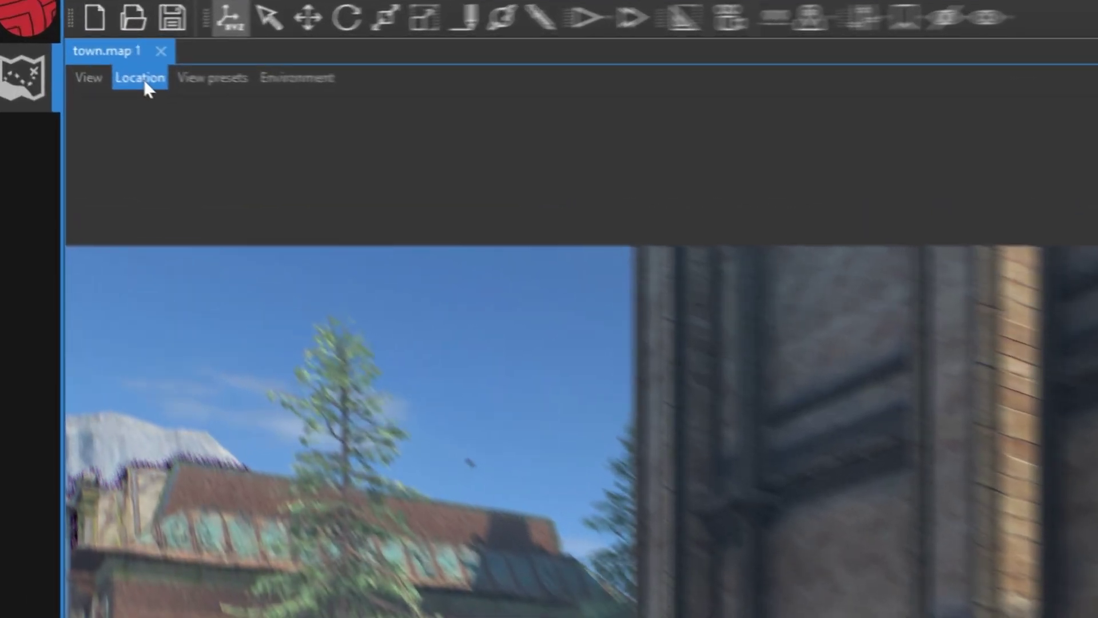
Step: Return the camera to the courtyard by applying the stored Location 1
{"action": "left_click", "coordinate": [143, 80]}
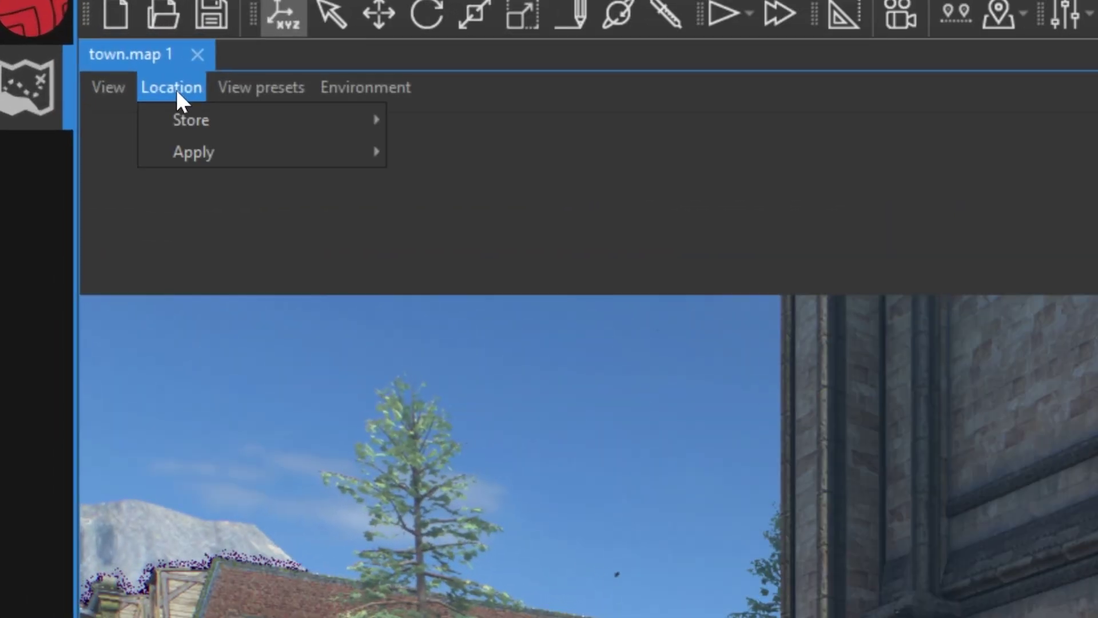
{"action": "mouse_move", "coordinate": [180, 140]}
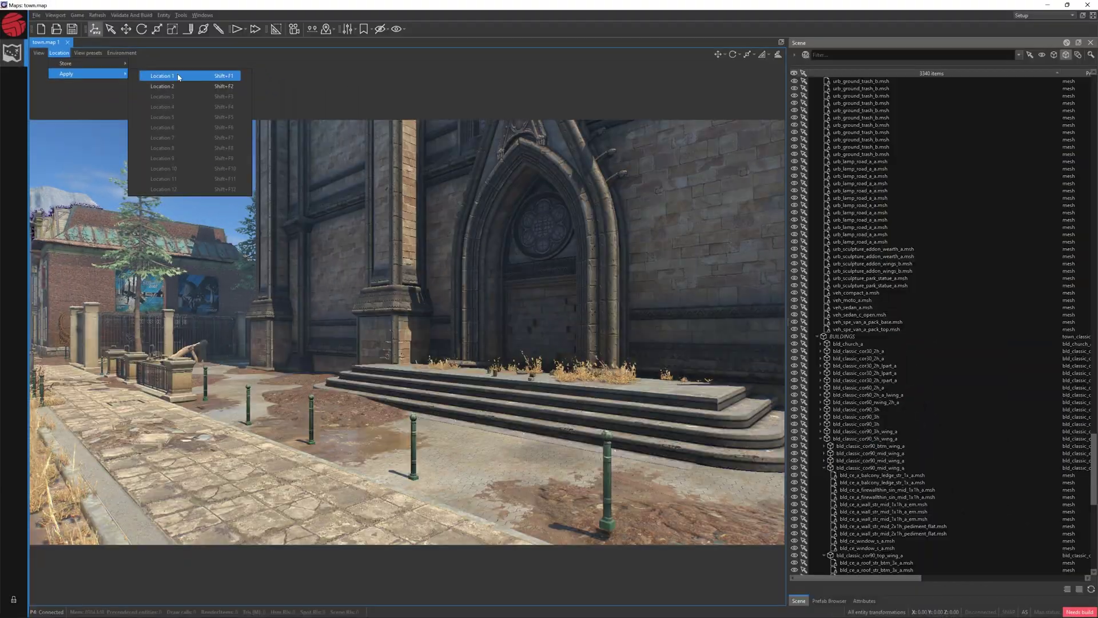
{"action": "left_click", "coordinate": [540, 157]}
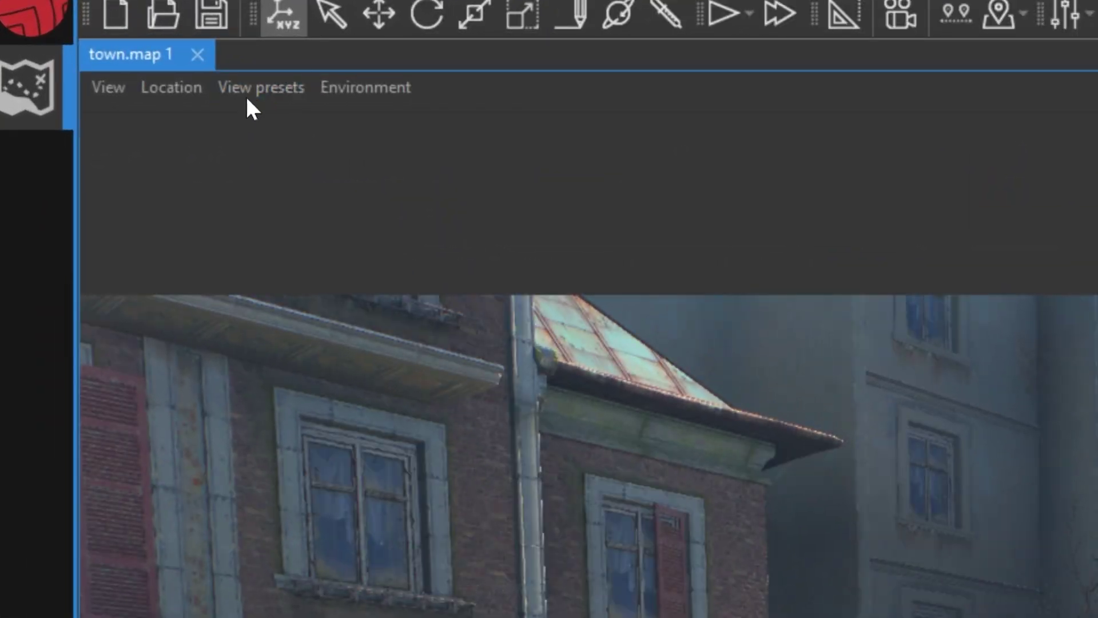
Step: Apply the Normal view preset and look around the courtyard with the parked cars
{"action": "left_click", "coordinate": [86, 55]}
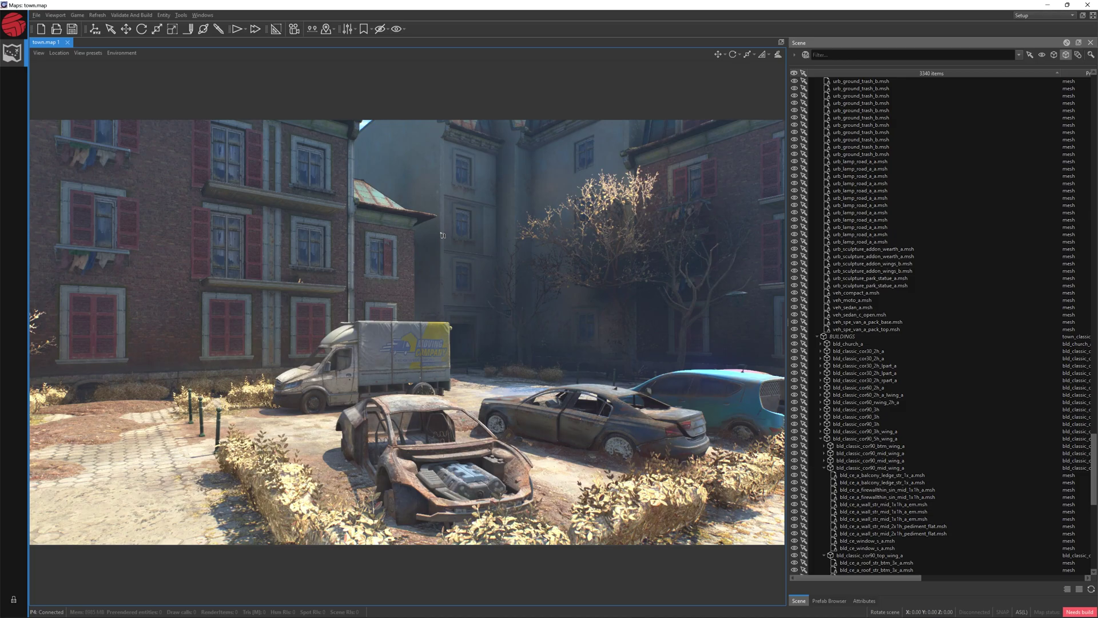
{"action": "right_click_drag", "start_coordinate": [442, 235], "coordinate": [443, 250]}
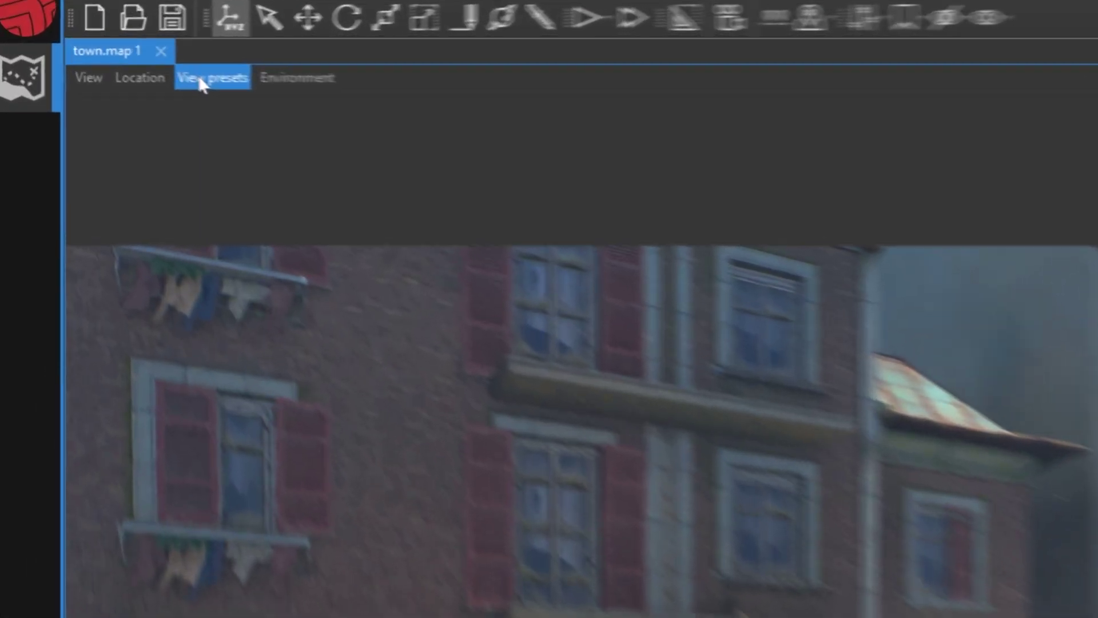
{"action": "left_click", "coordinate": [87, 52]}
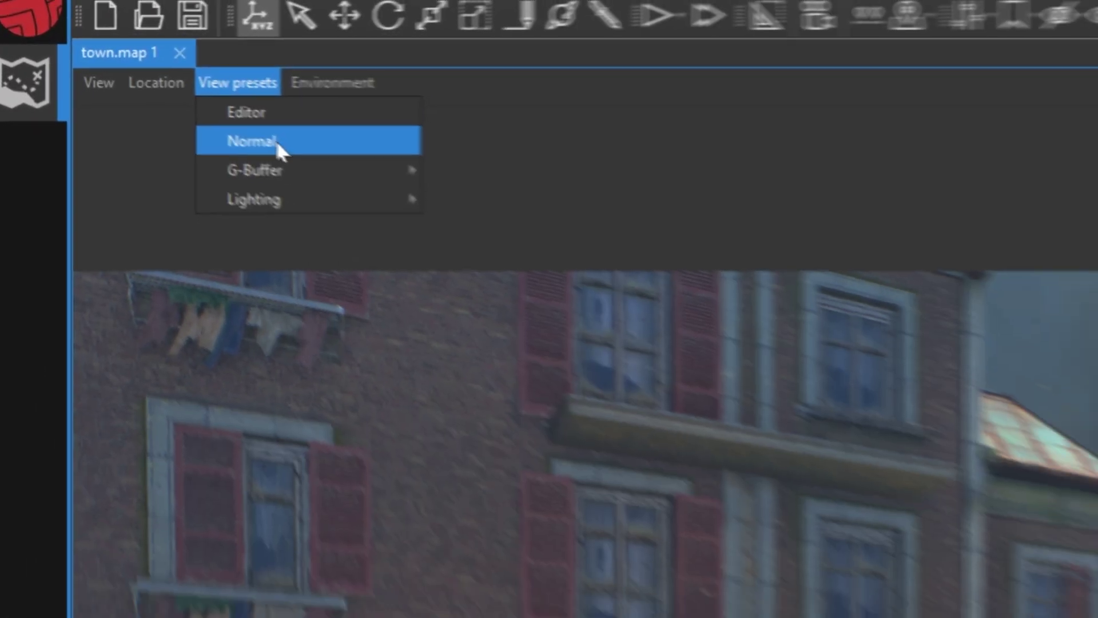
{"action": "left_click", "coordinate": [93, 72]}
{"action": "right_click_drag", "start_coordinate": [416, 236], "coordinate": [426, 206]}
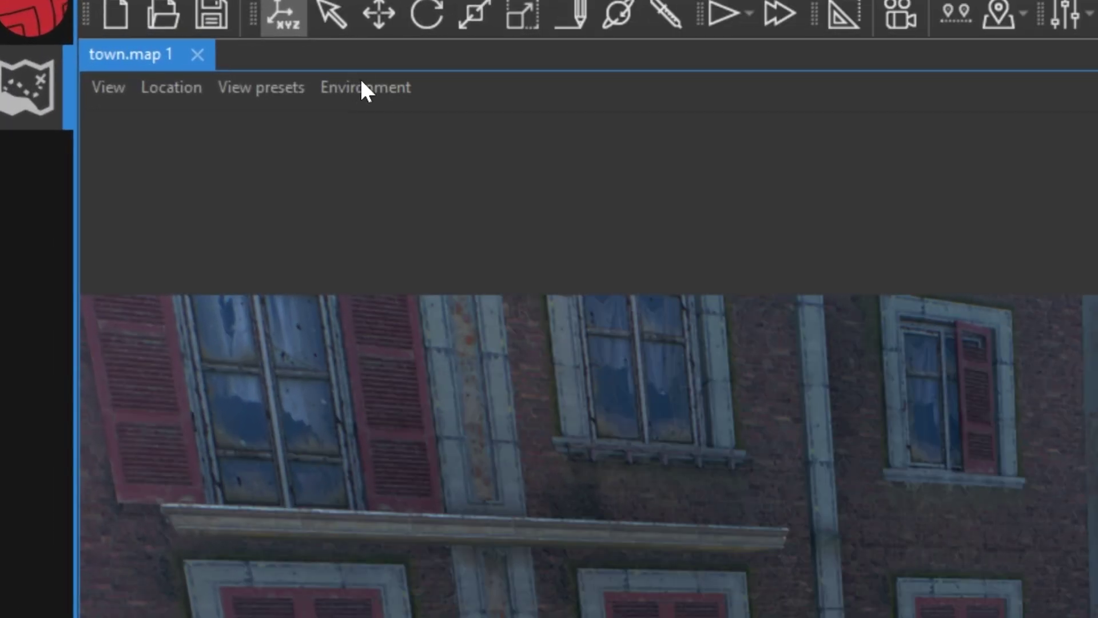
Step: Preview the courtyard's lighting at 17:00 and restore the environment time to 12:00
{"action": "left_click", "coordinate": [123, 54]}
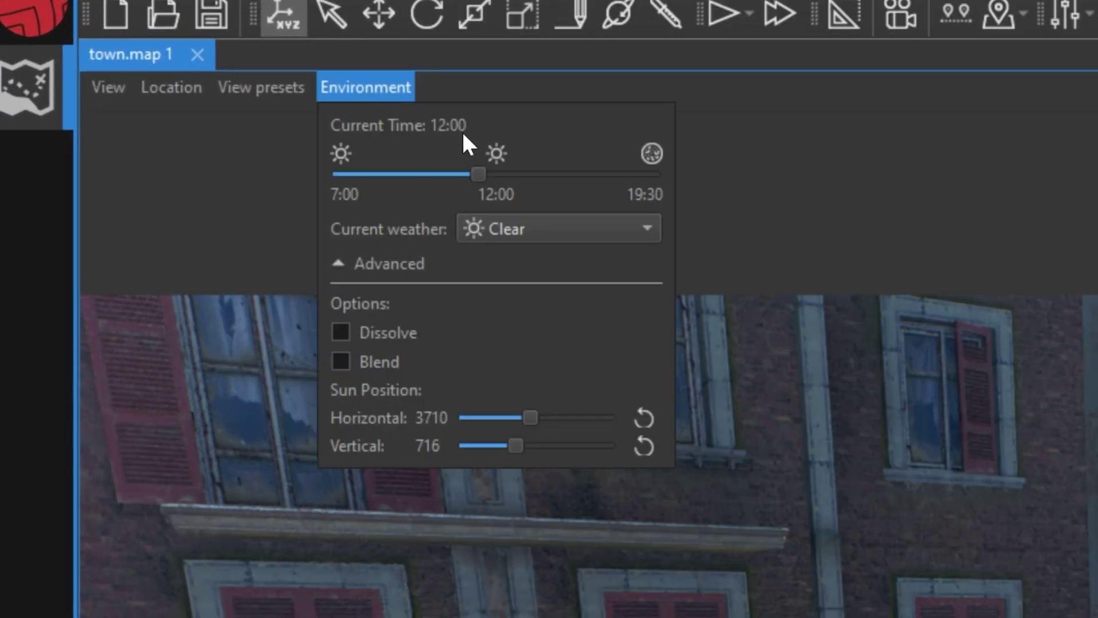
{"action": "left_click_drag", "start_coordinate": [483, 182], "coordinate": [621, 195]}
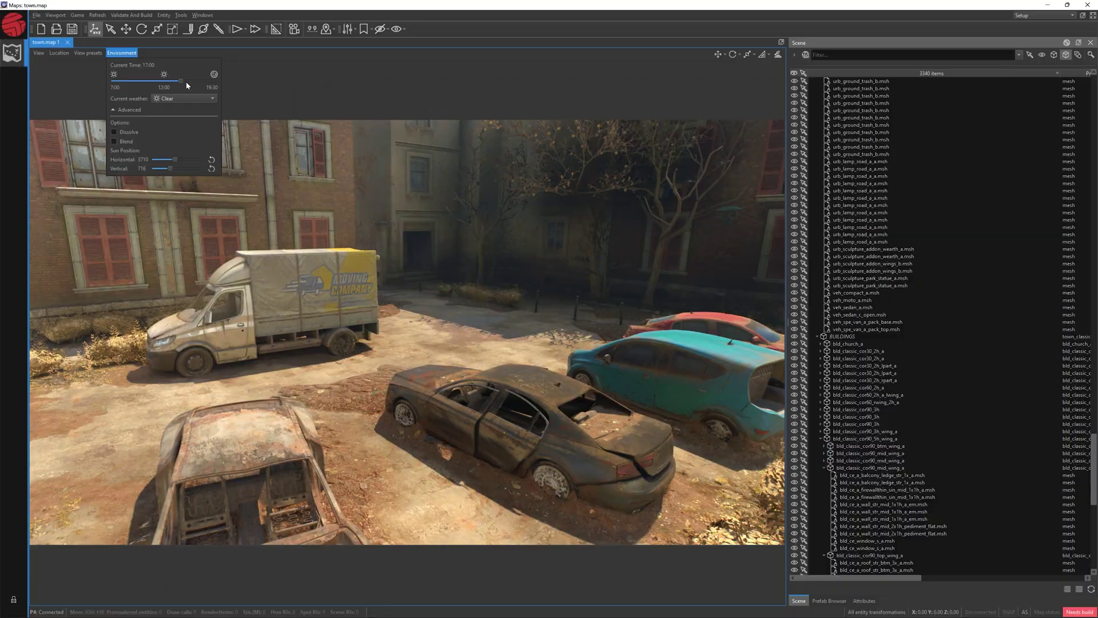
{"action": "left_click_drag", "start_coordinate": [205, 88], "coordinate": [155, 89]}
Step: Preview the Rainy and Foggy weather in the courtyard and restore the weather to Clear
{"action": "left_click", "coordinate": [177, 98]}
{"action": "left_click", "coordinate": [167, 133]}
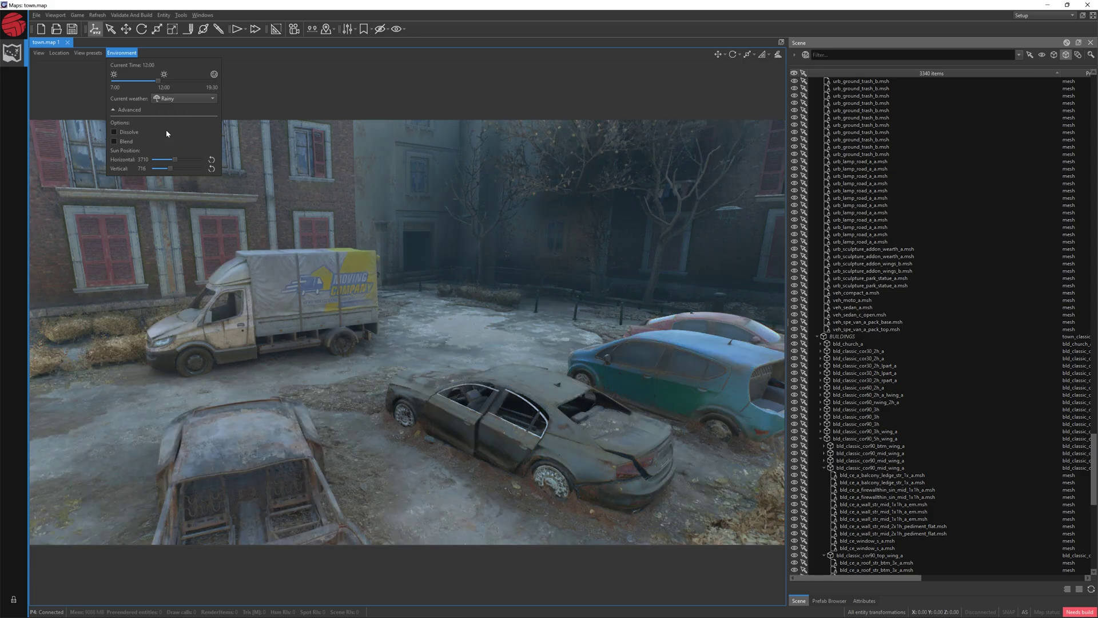
{"action": "left_click", "coordinate": [182, 97]}
{"action": "left_click", "coordinate": [172, 107]}
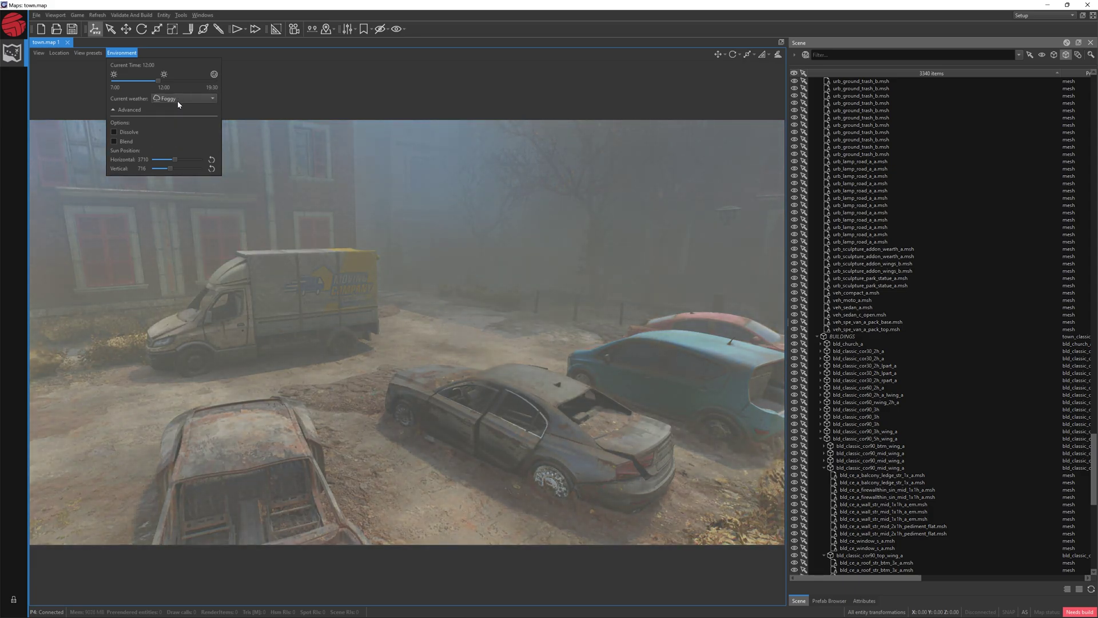
{"action": "left_click", "coordinate": [182, 99]}
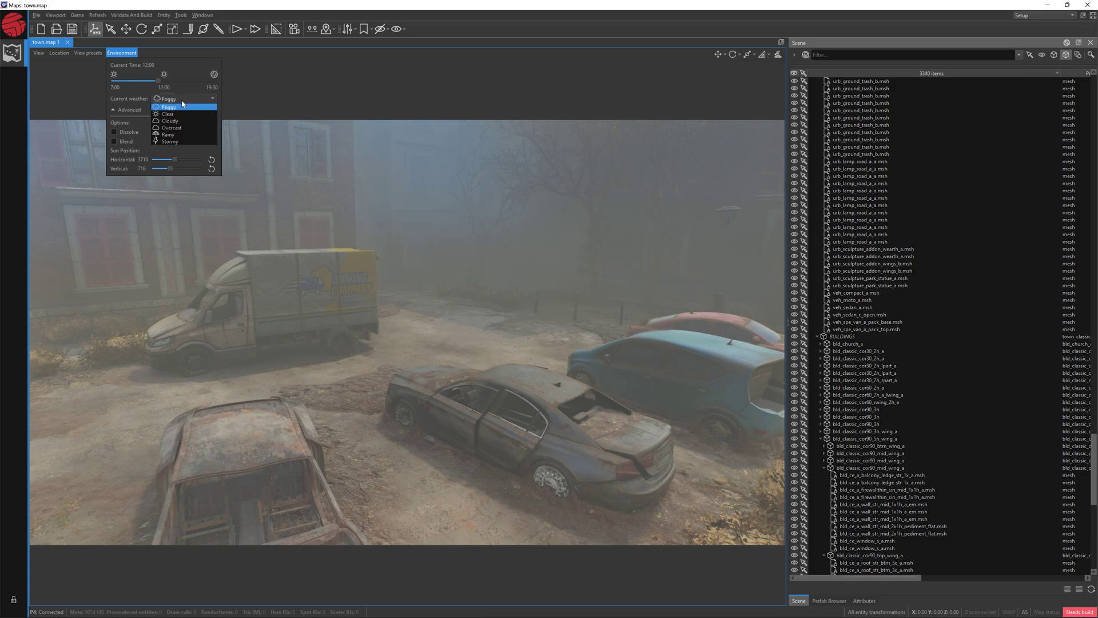
{"action": "left_click", "coordinate": [172, 114]}
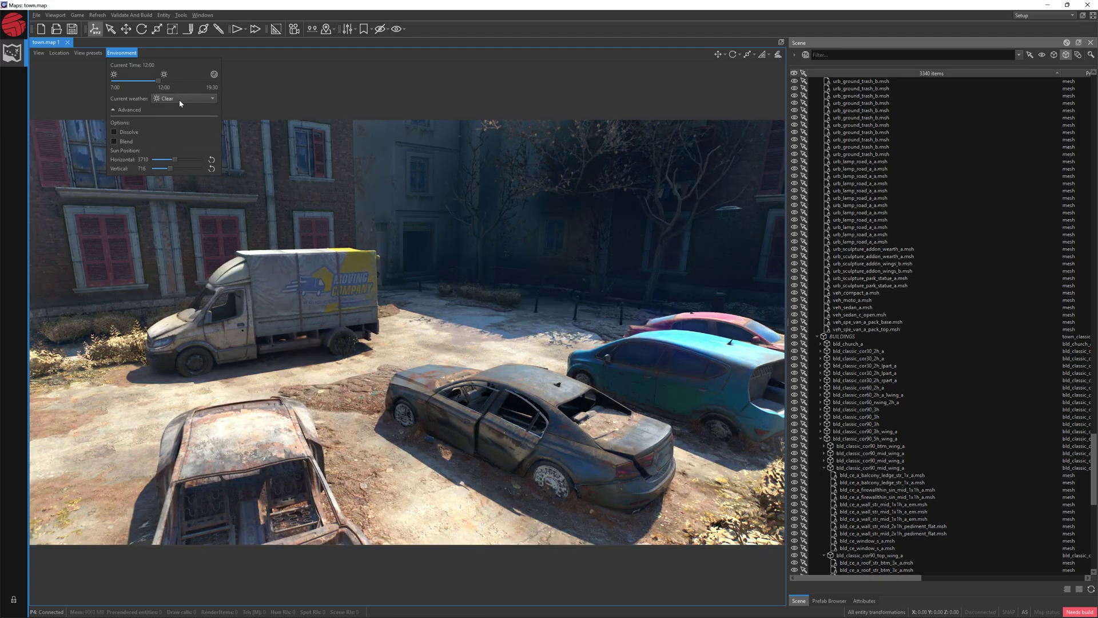